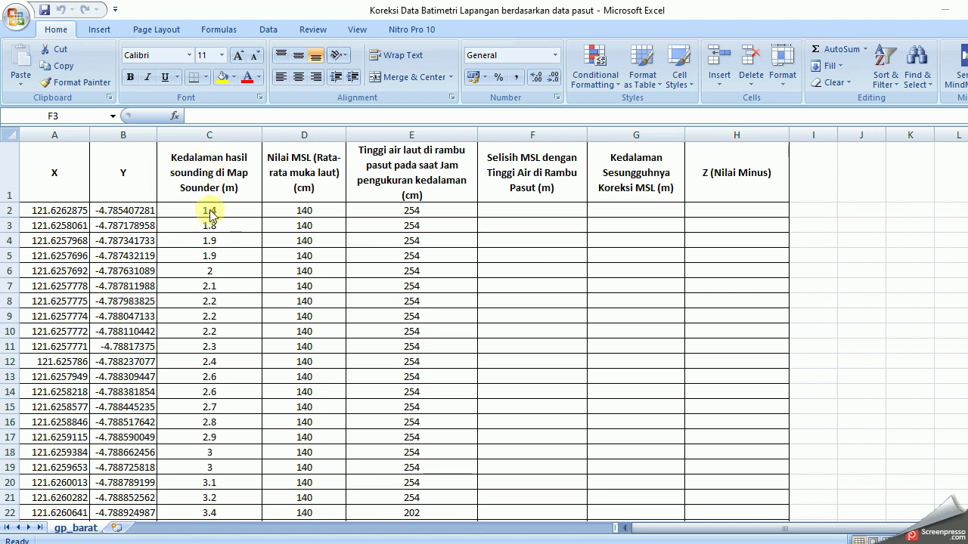
- Review the layout of the sounding table, from the X and Y coordinates through the Z (Nilai Minus) column
left_click(176, 213)
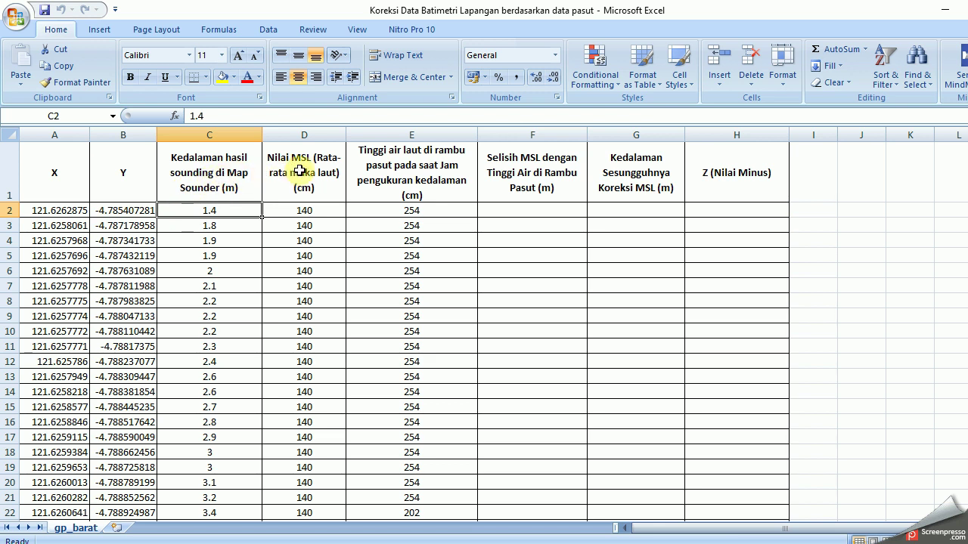
left_click(242, 168)
left_click_drag(59, 172, 741, 513)
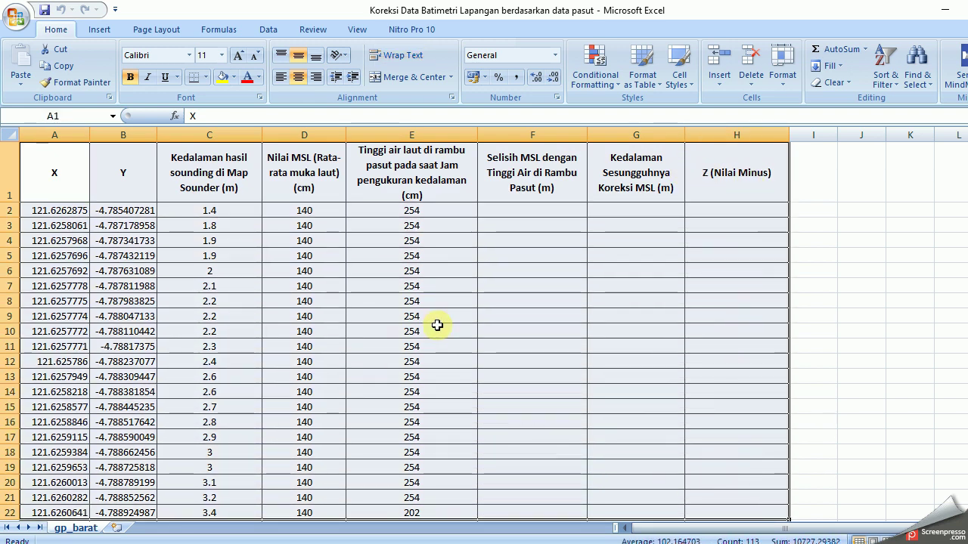
scroll(437, 325, "down", 3)
scroll(439, 324, "up", 3)
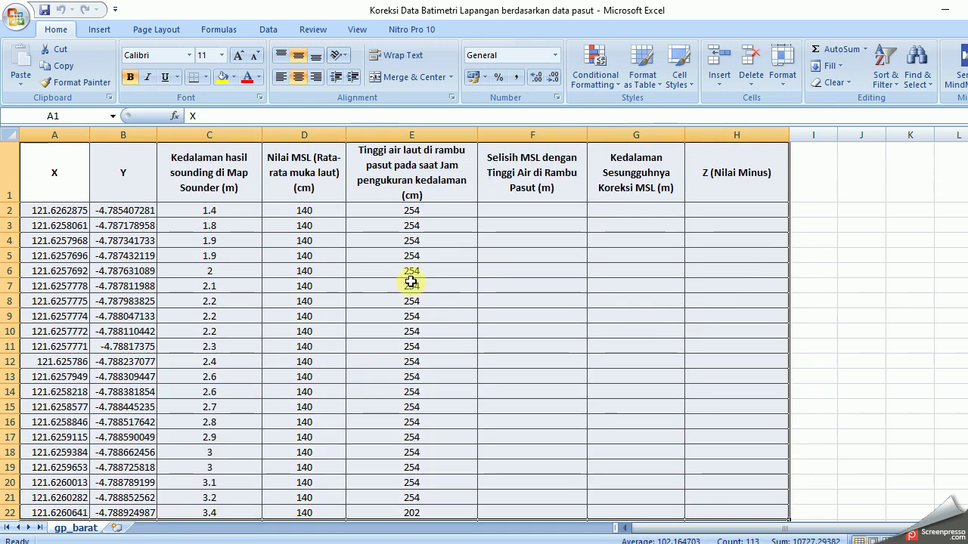
left_click(211, 229)
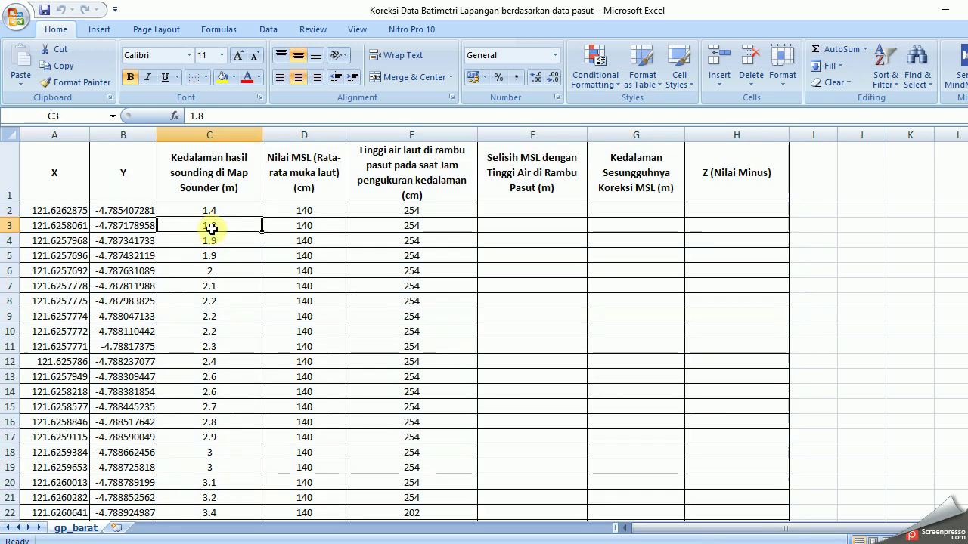
left_click(61, 168)
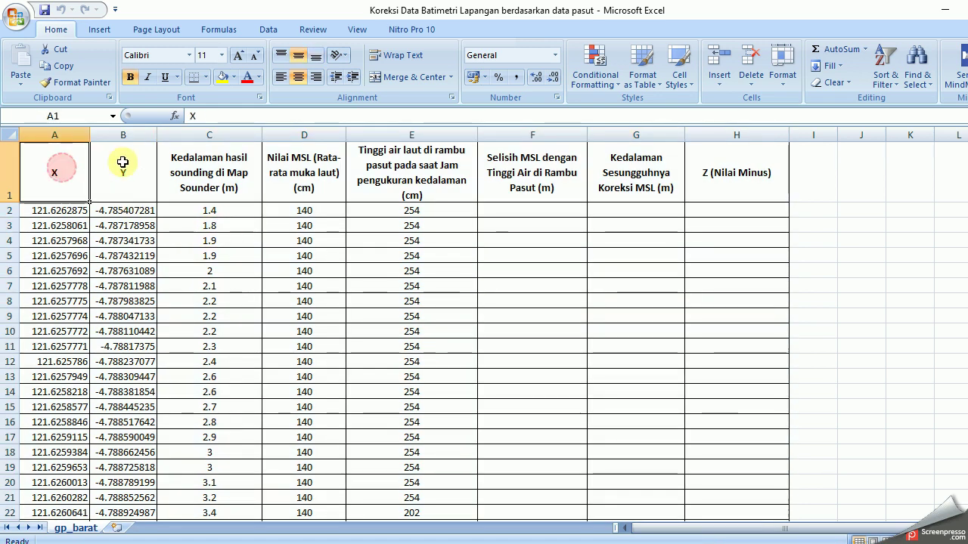
left_click(124, 164)
left_click_drag(81, 163, 130, 434)
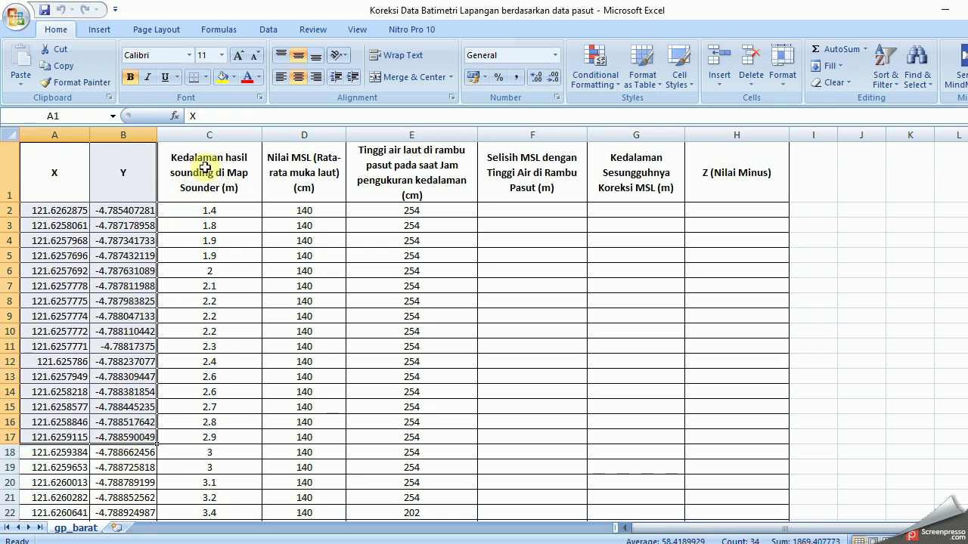
- Examine the Map Sounder depth, MSL-corrected depth, MSL value and tide-staff water level columns
left_click(213, 132)
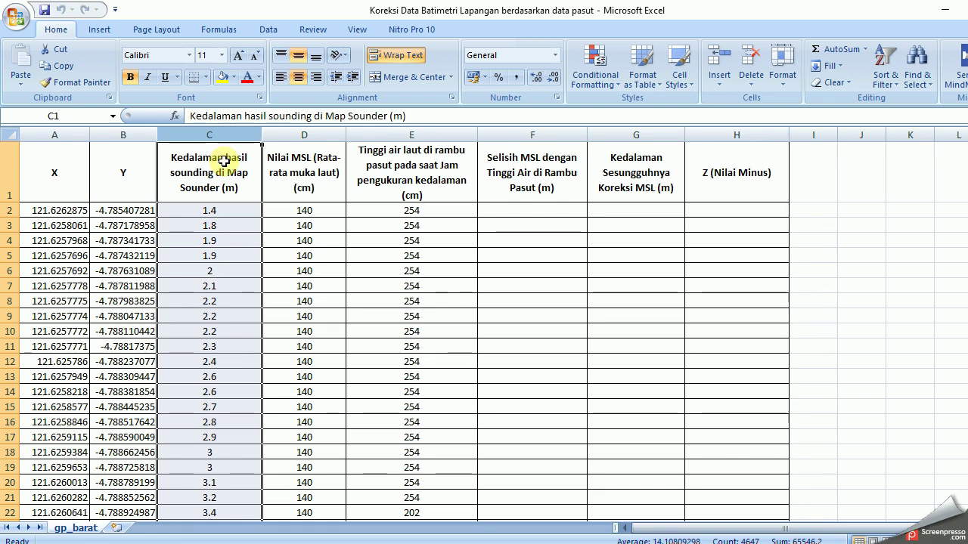
left_click(238, 207)
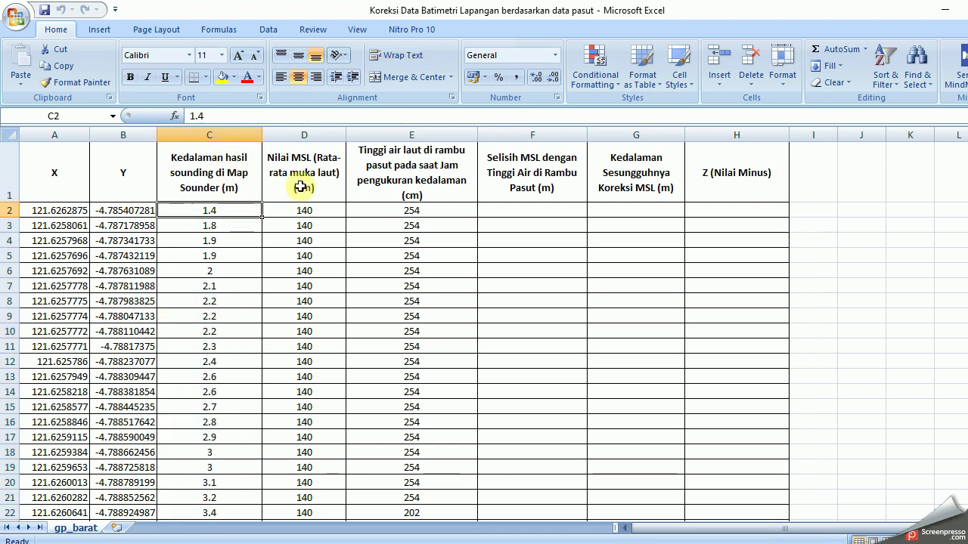
left_click(229, 131)
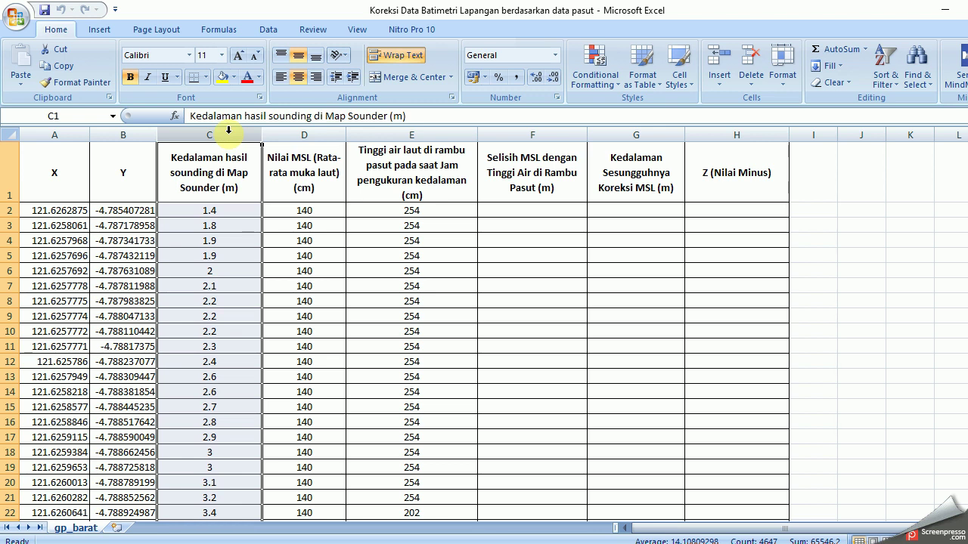
left_click(615, 179)
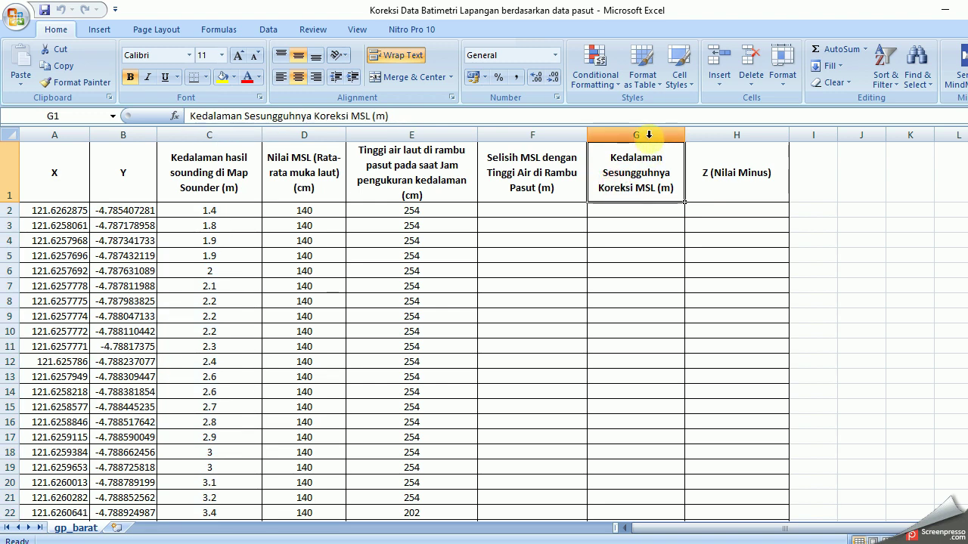
left_click(648, 135)
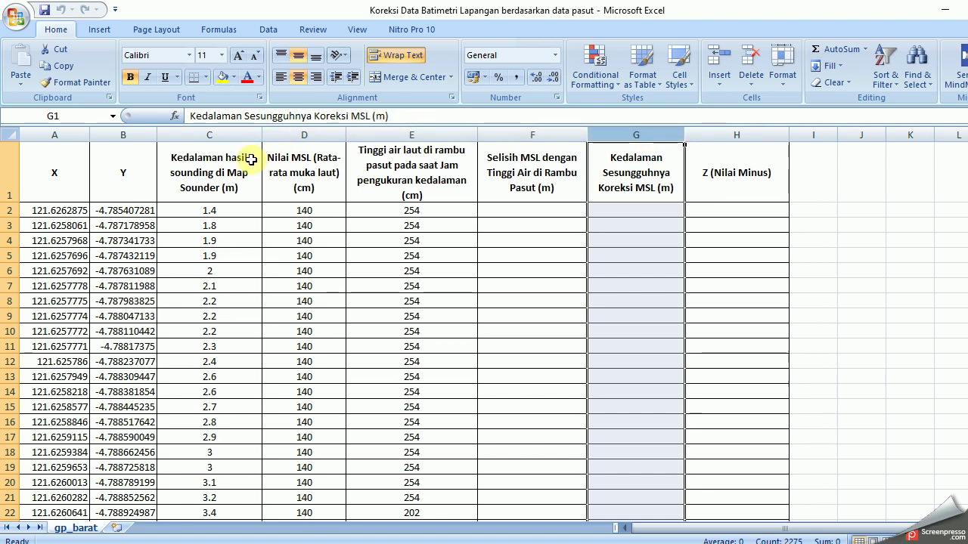
left_click(302, 165)
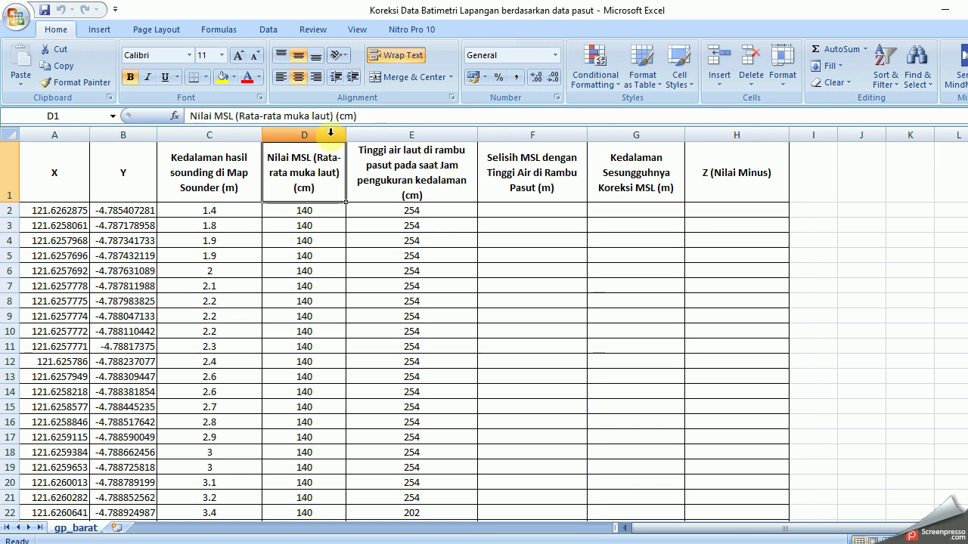
left_click(330, 132)
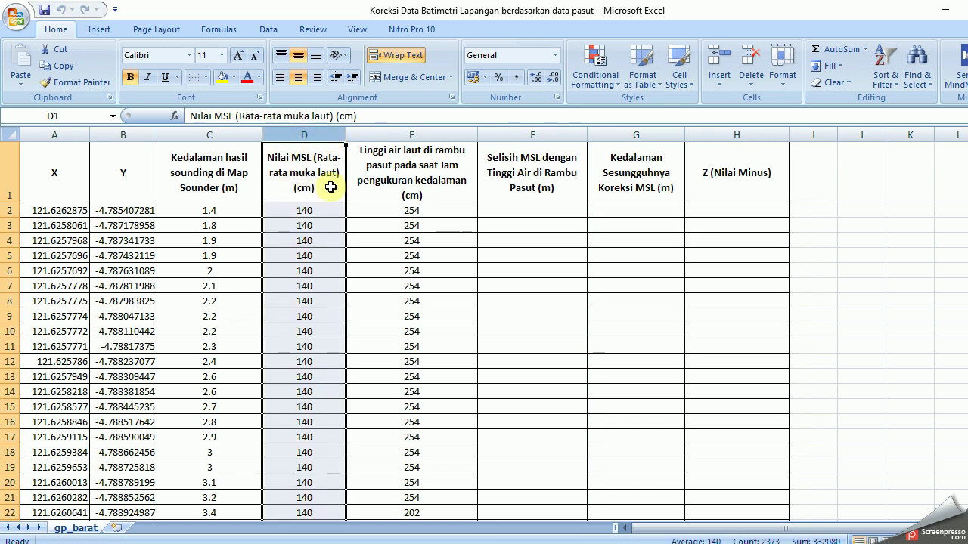
left_click(379, 189)
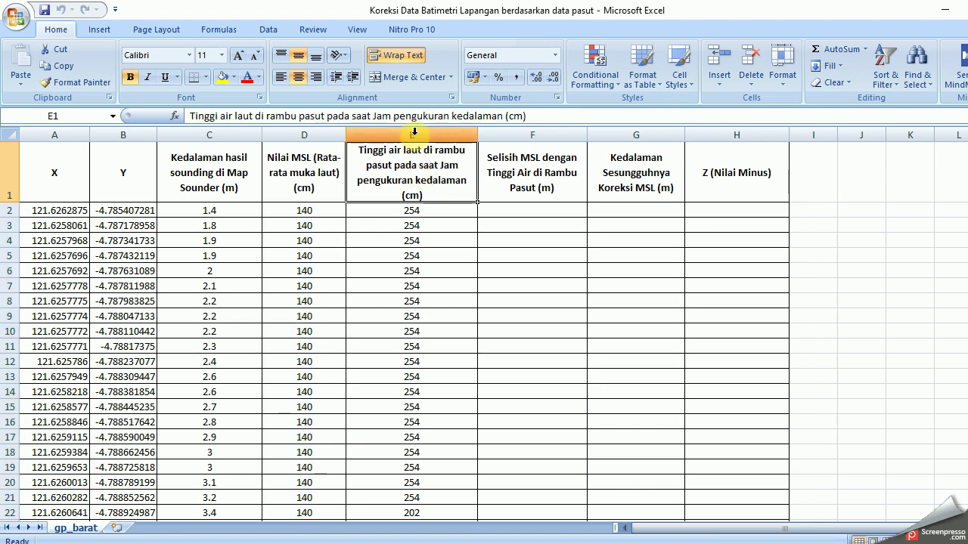
left_click(360, 131)
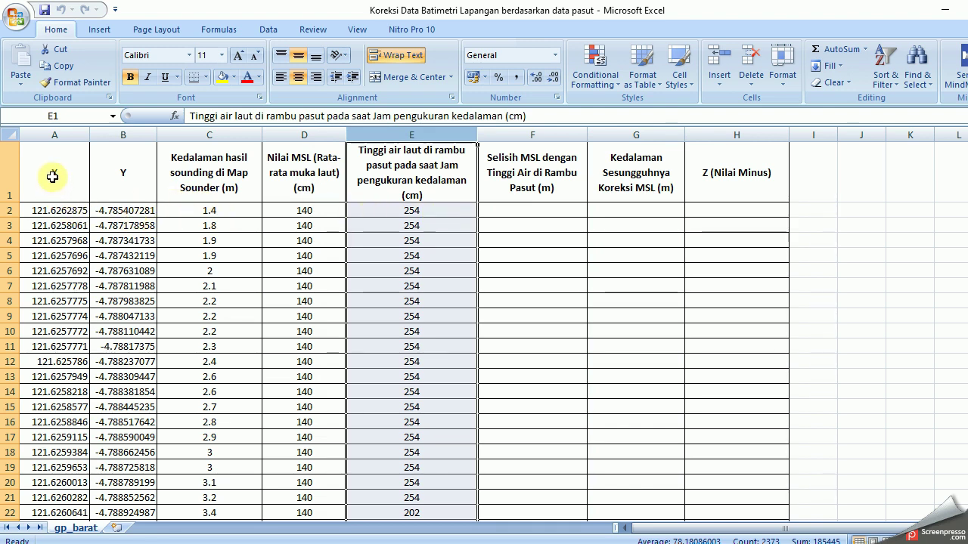
- Compare the coordinates, sounder depth, MSL value and tide-staff water level recorded for the sounding points
left_click_drag(68, 211, 119, 462)
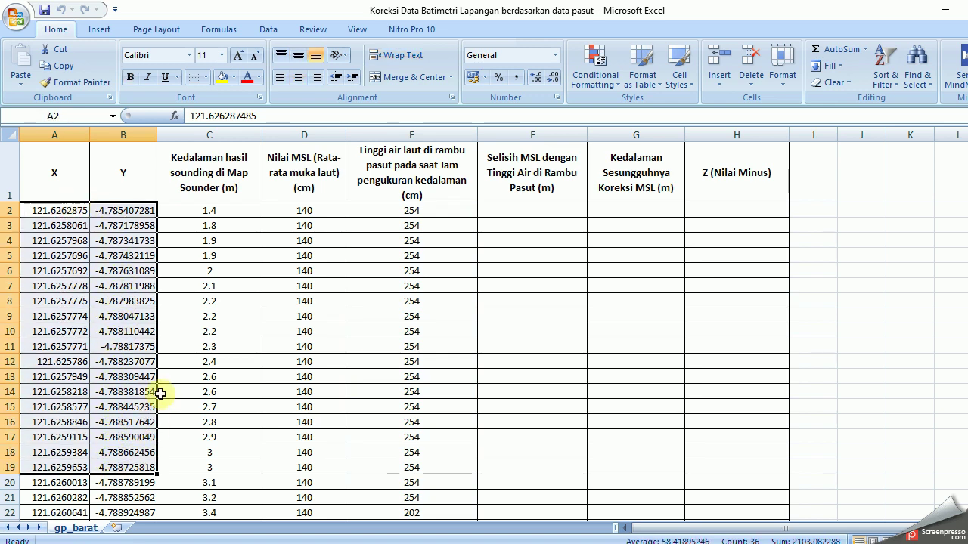
left_click(234, 209)
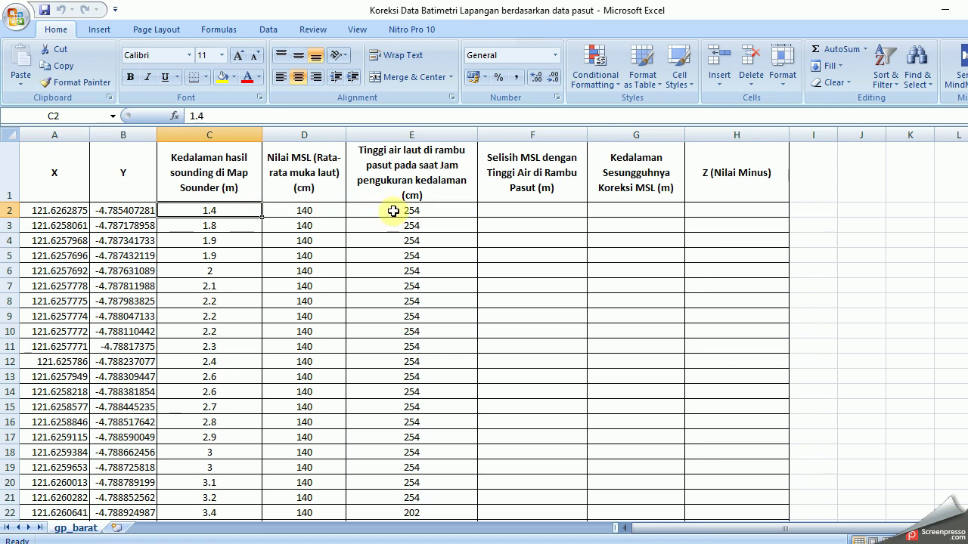
left_click_drag(393, 211, 391, 518)
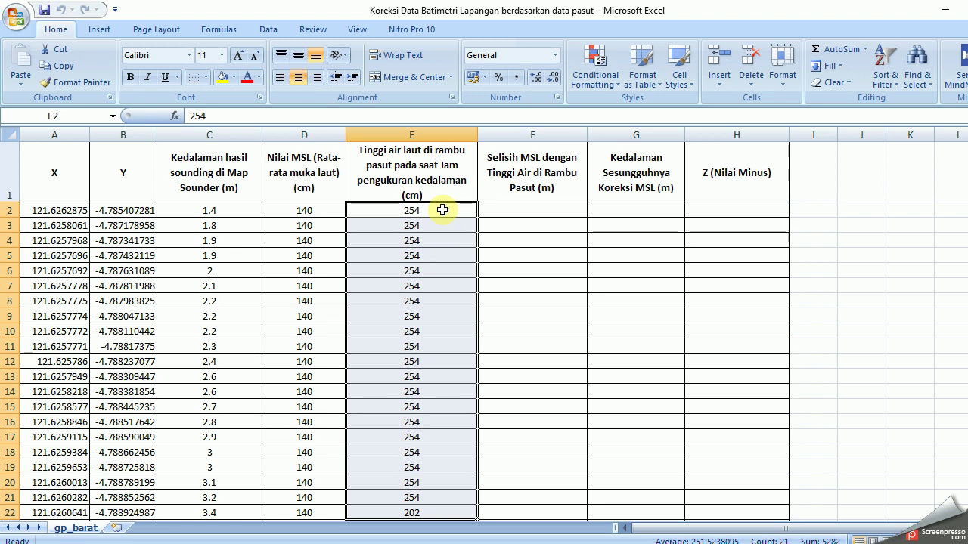
left_click(306, 212)
left_click(239, 210)
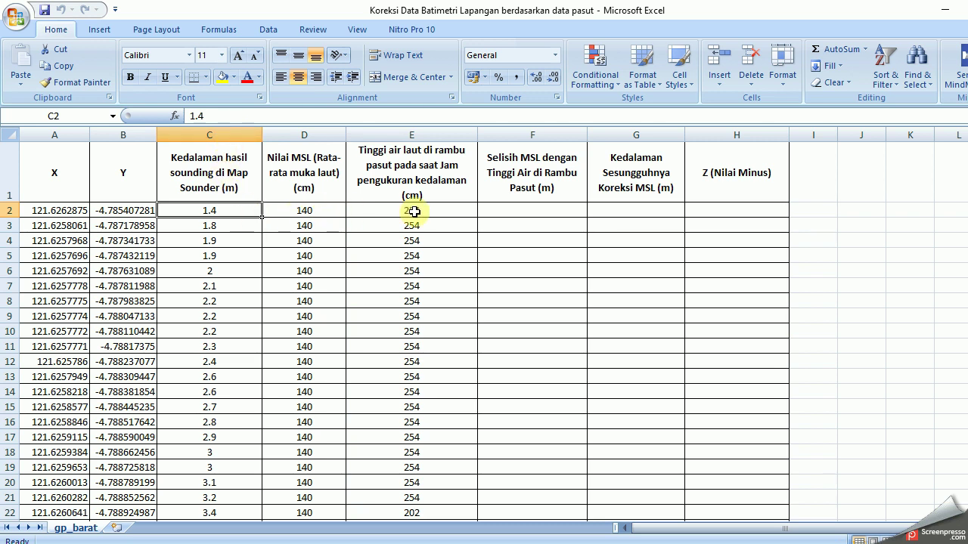
left_click(323, 211)
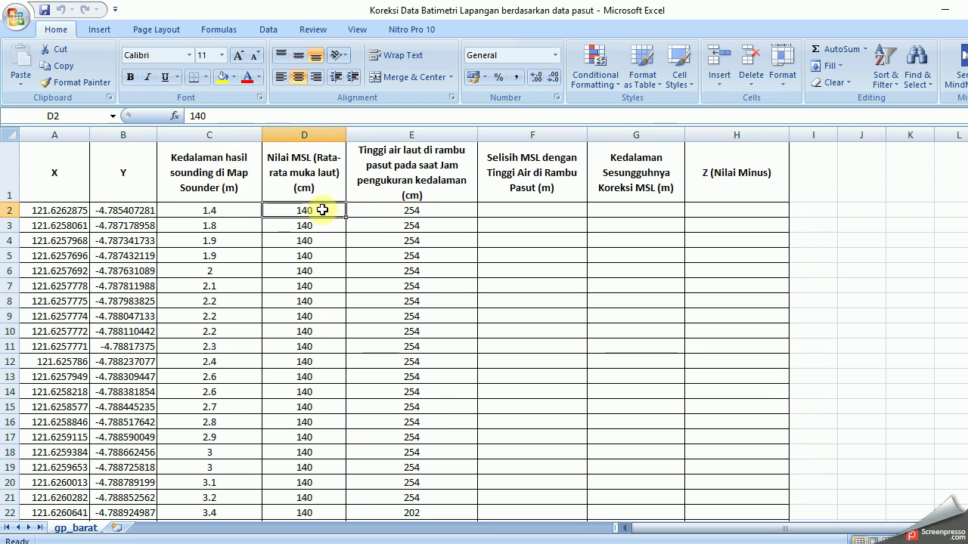
left_click(429, 128)
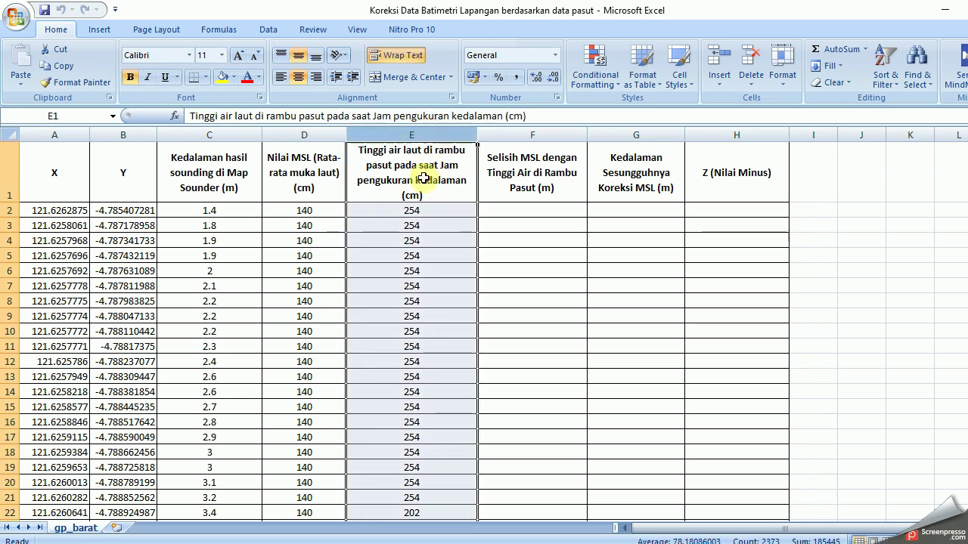
left_click(556, 214)
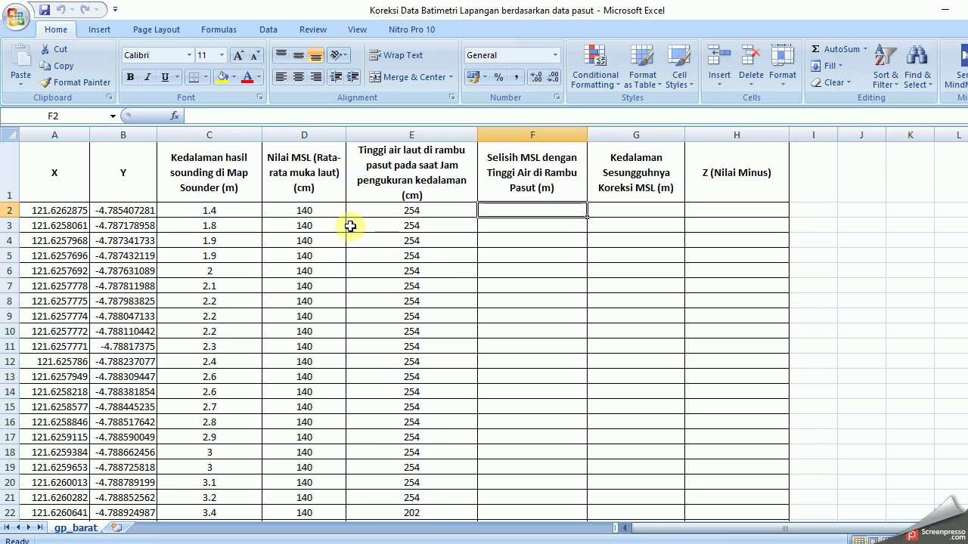
left_click(323, 211)
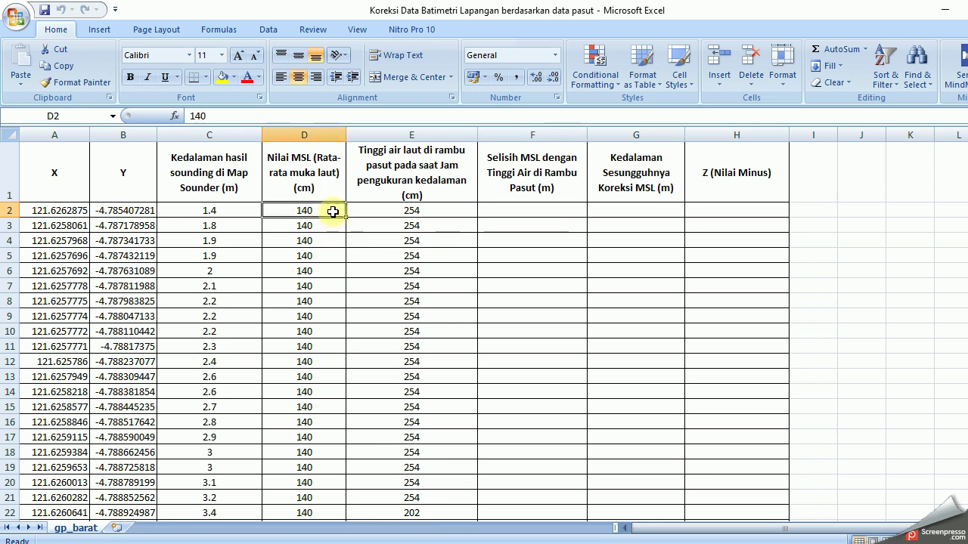
left_click(305, 134)
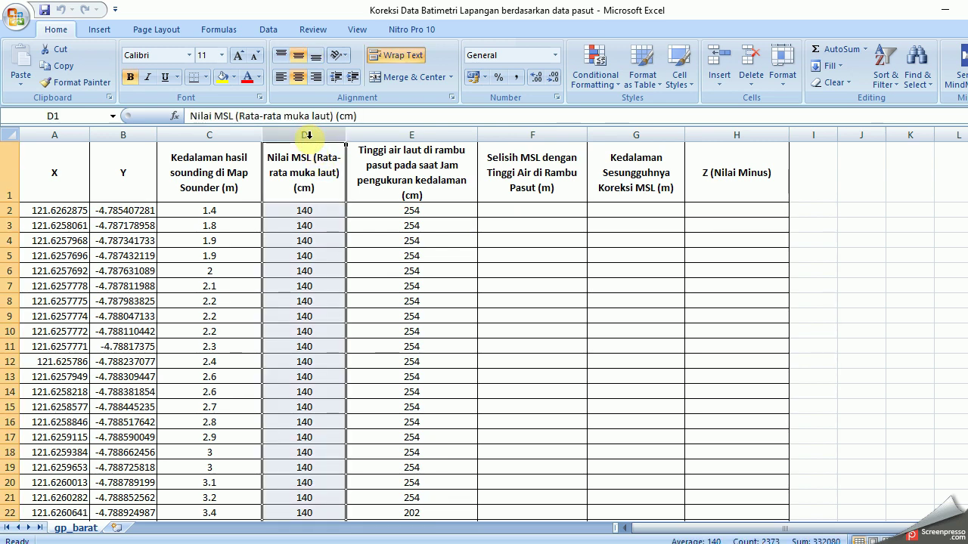
- Change the MSL value in D2 to the formula =140+2 and fill it down the whole data range of column D
left_click(319, 210)
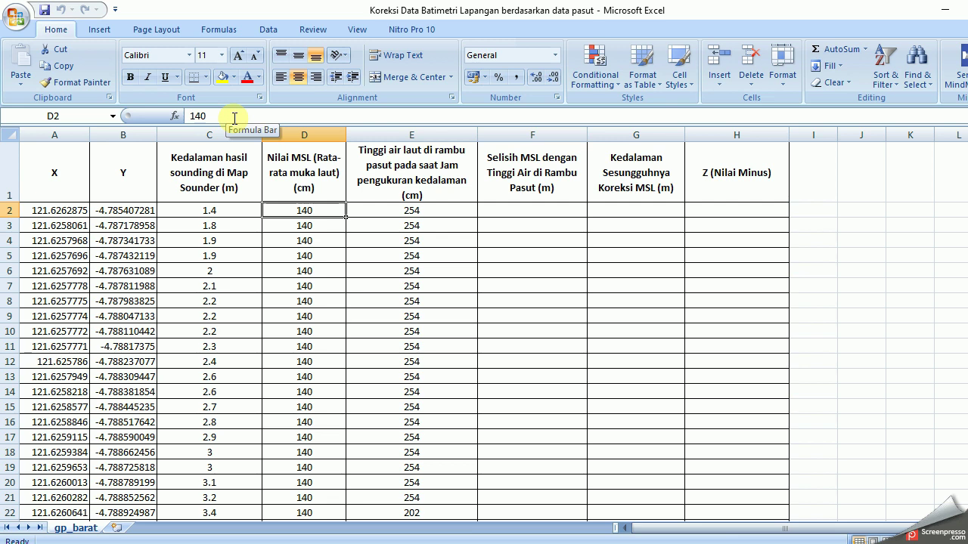
left_click(191, 115)
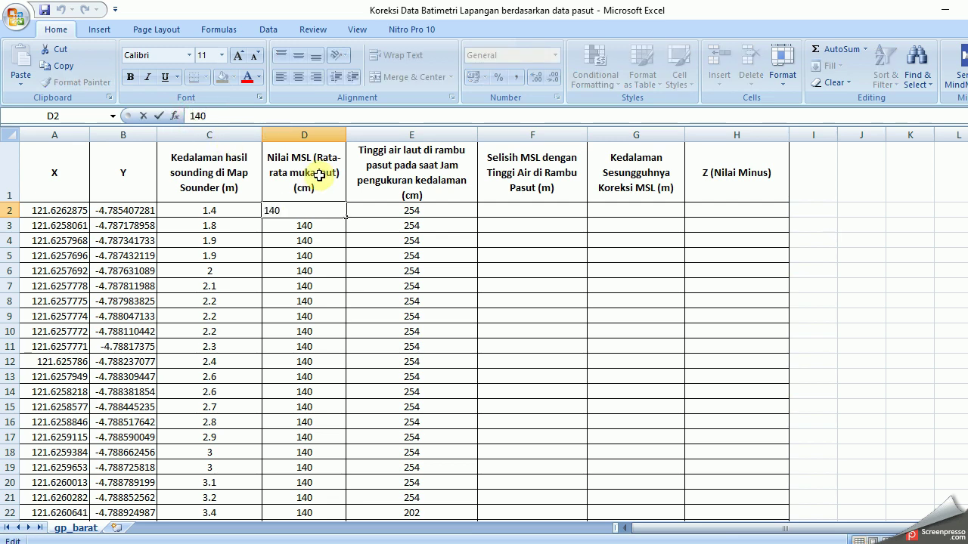
type("=")
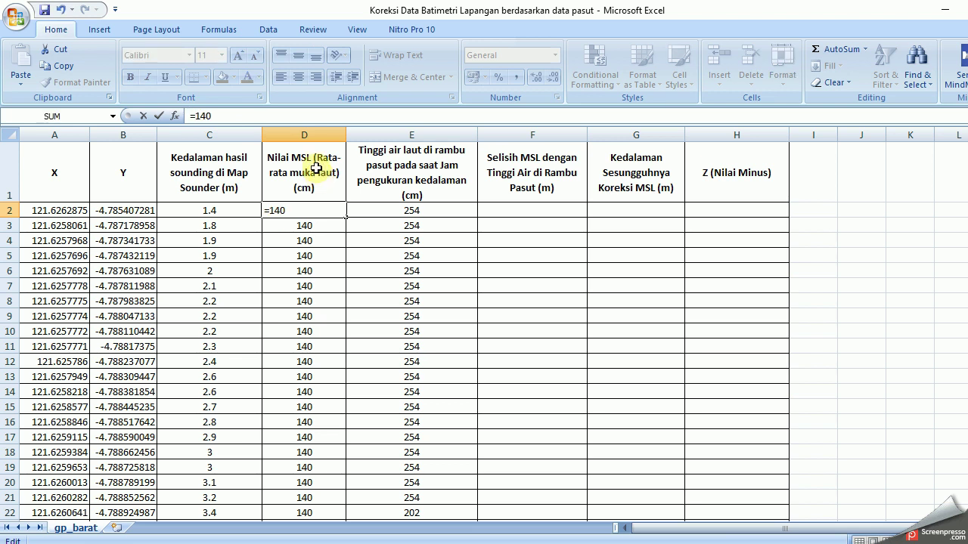
left_click(251, 114)
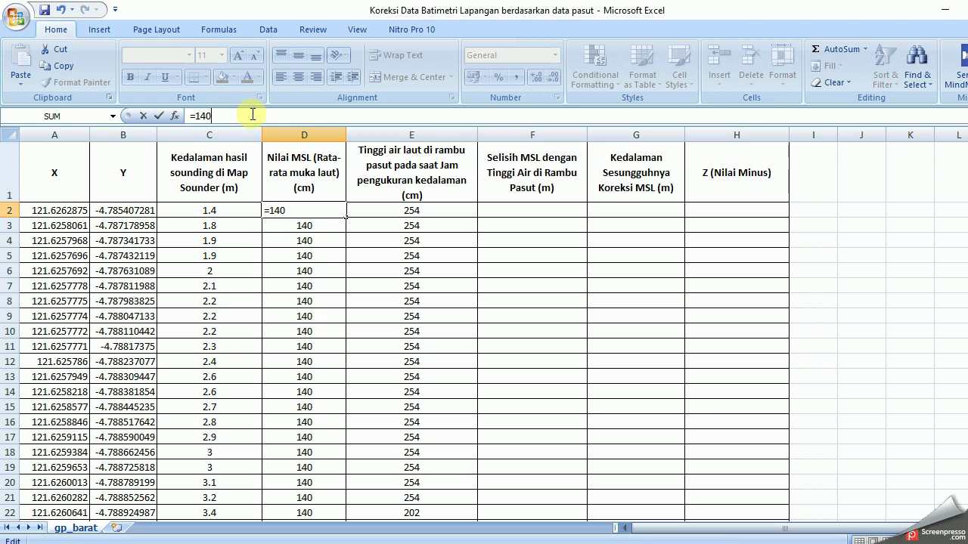
type("+2.0")
key("Return")
left_click(310, 211)
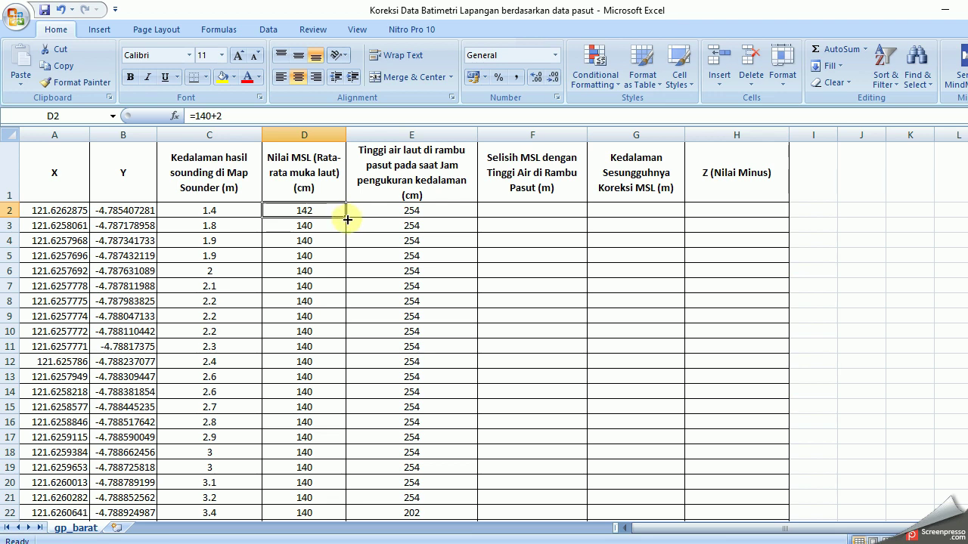
double_click(347, 219)
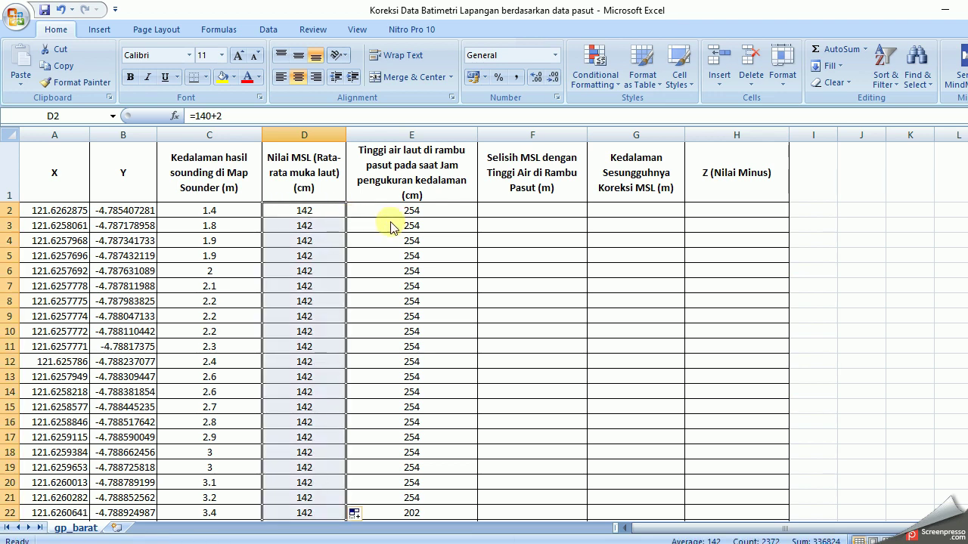
- Examine the MSL-to-tide-staff difference column F together with its source values in D2 and E2
left_click(424, 241)
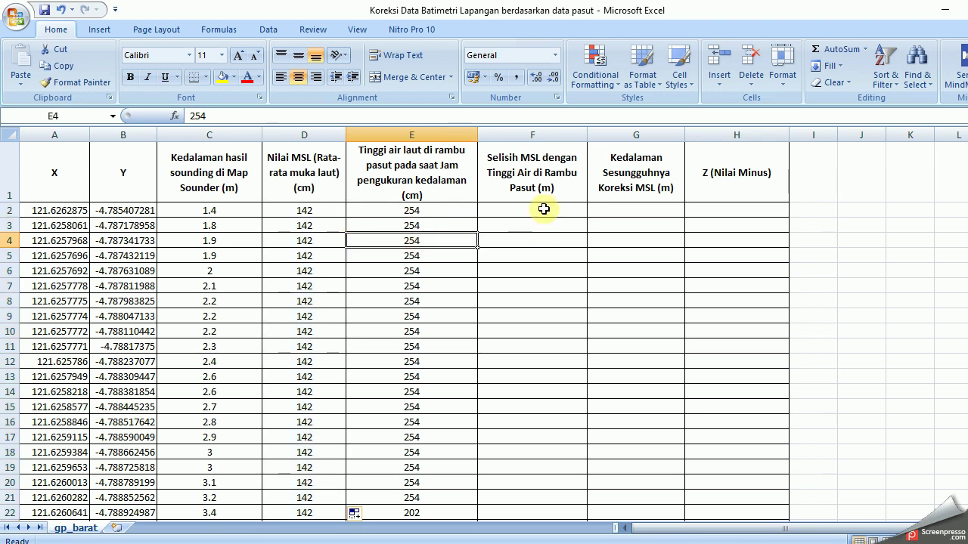
left_click(546, 133)
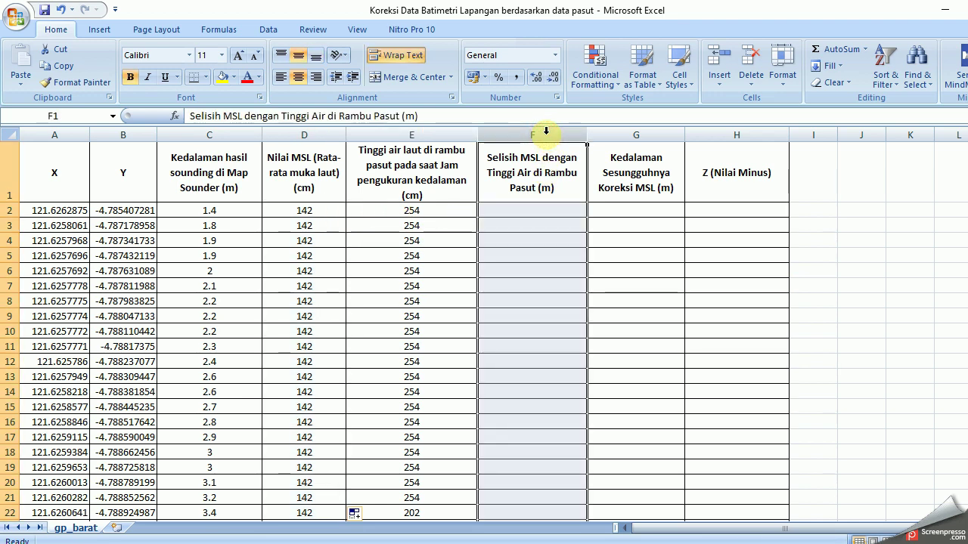
left_click(544, 179)
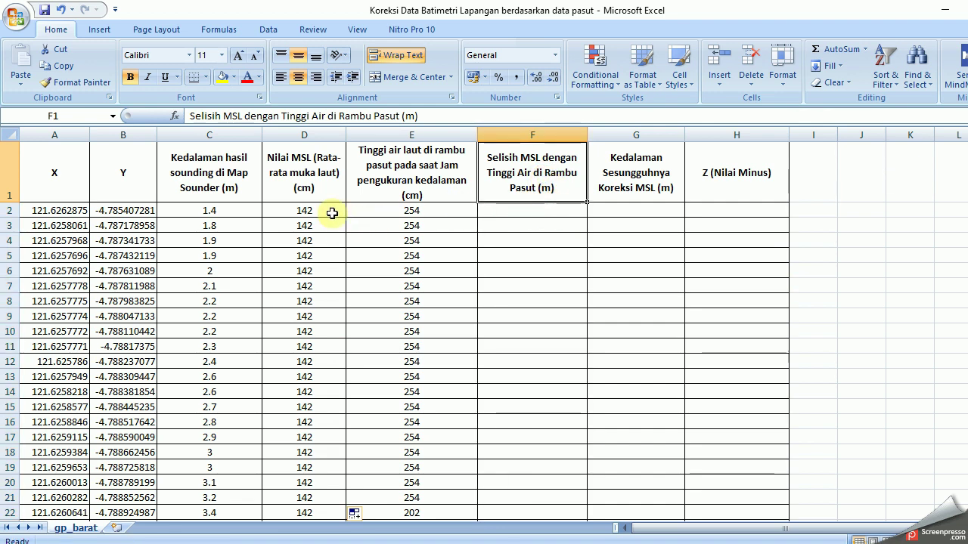
left_click_drag(333, 212, 389, 210)
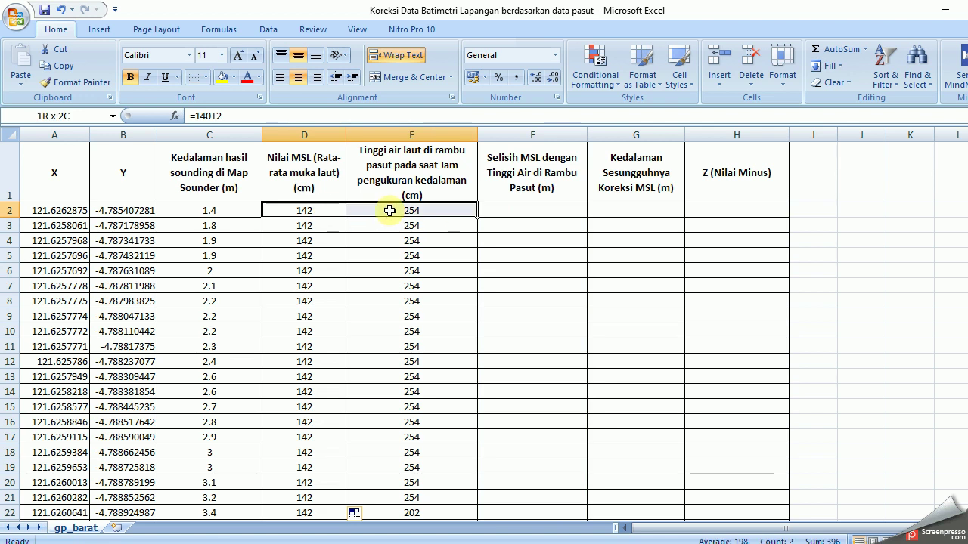
left_click_drag(389, 211, 389, 211)
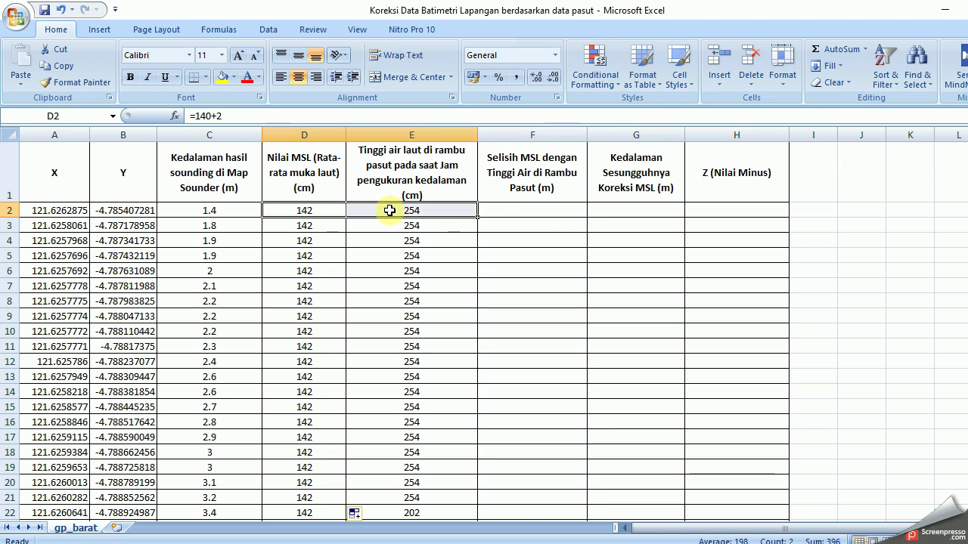
- Review the MSL and tide-staff water level headings in D1 and E1 against the difference column F
left_click(333, 211)
left_click(500, 210)
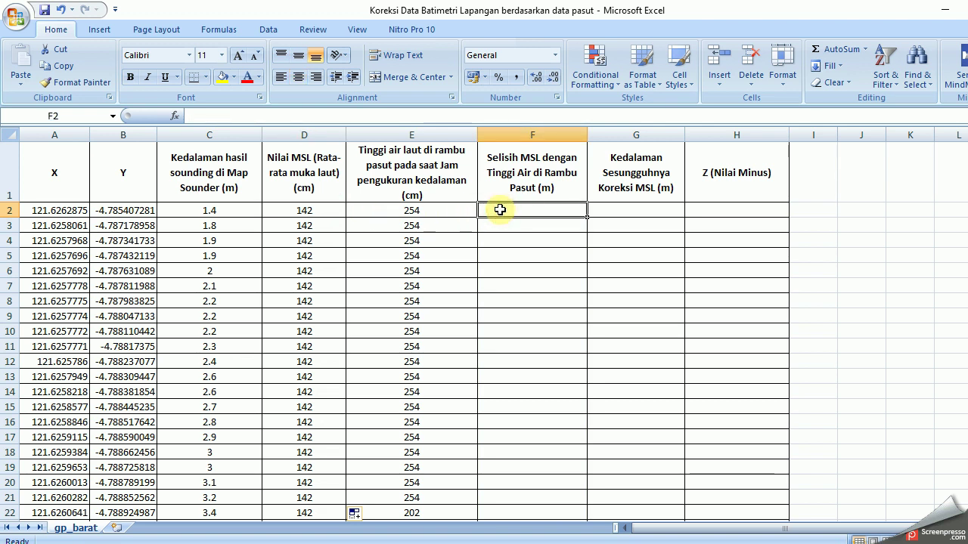
left_click(303, 176)
left_click(410, 181)
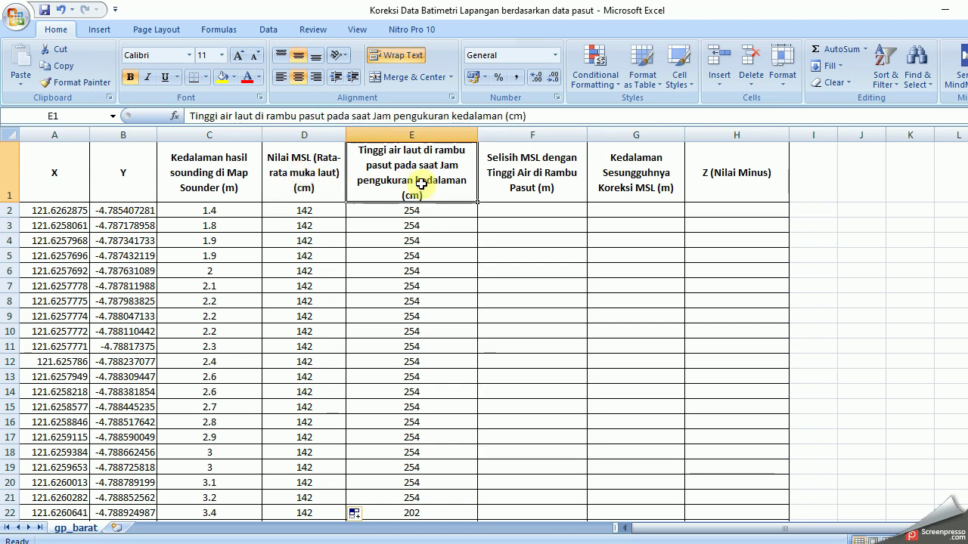
left_click(529, 181)
left_click(539, 127)
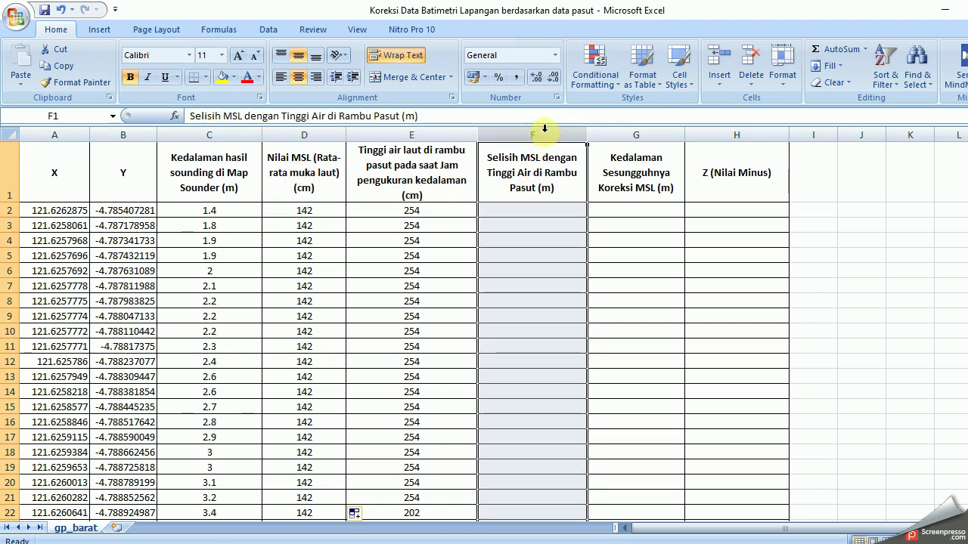
- Enter the MSL-to-tide-staff difference formula =(D2-E2)/100 in F2 and fill it down the whole data range of column F
left_click(546, 208)
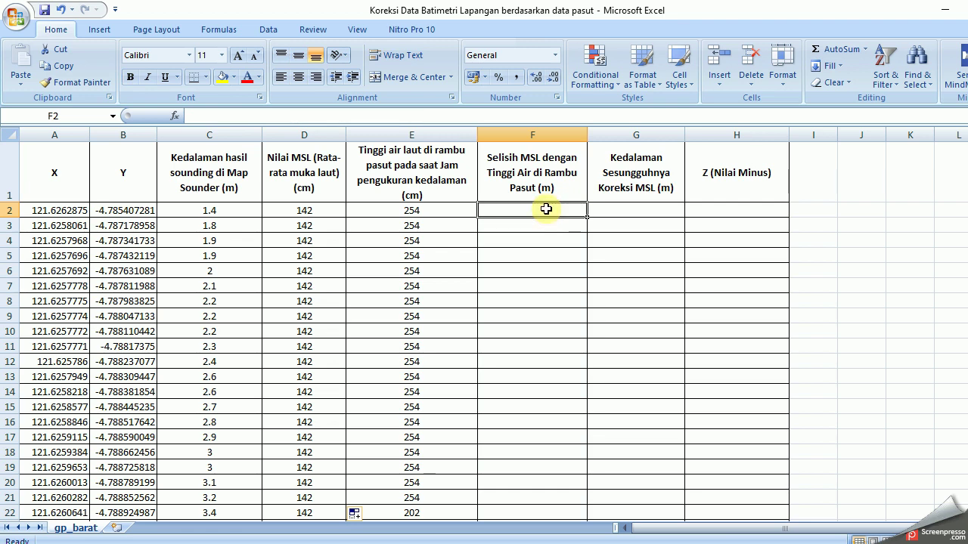
type("=")
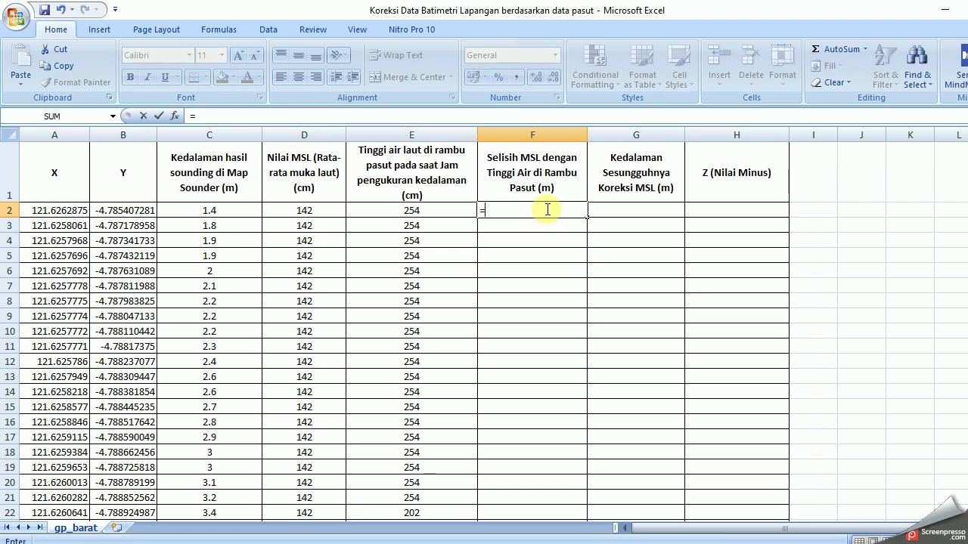
type("9")
key("BackSpace")
type("9")
key("BackSpace")
type("(")
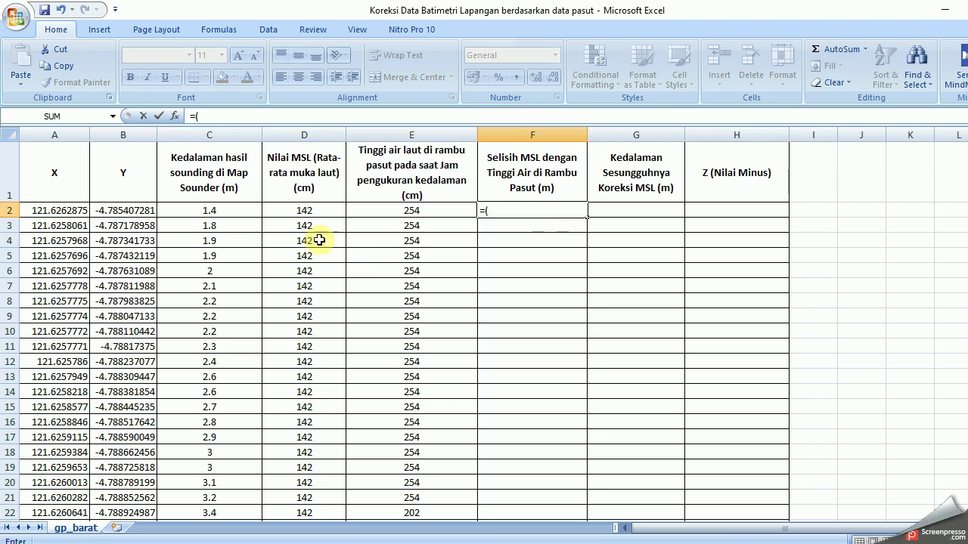
left_click(304, 211)
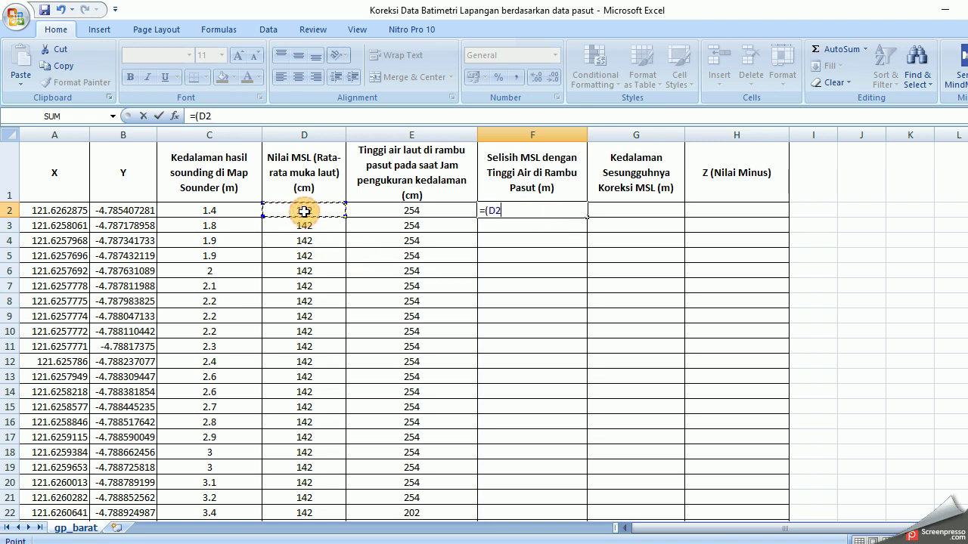
left_click(402, 212)
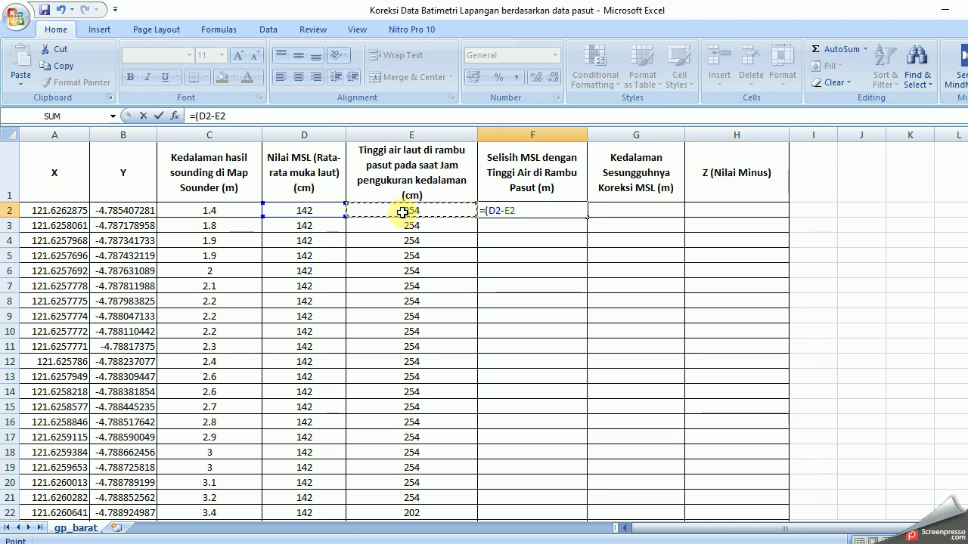
type(")/100")
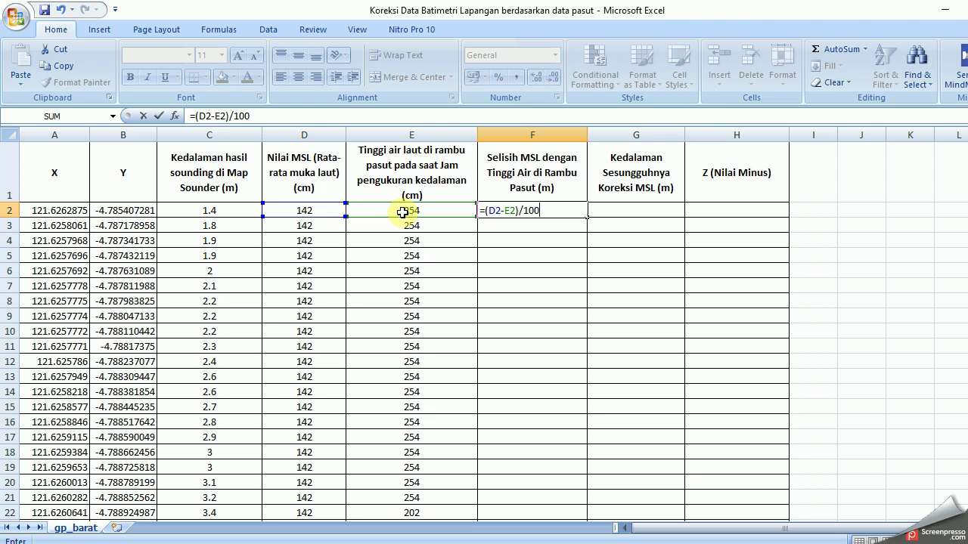
key("Return")
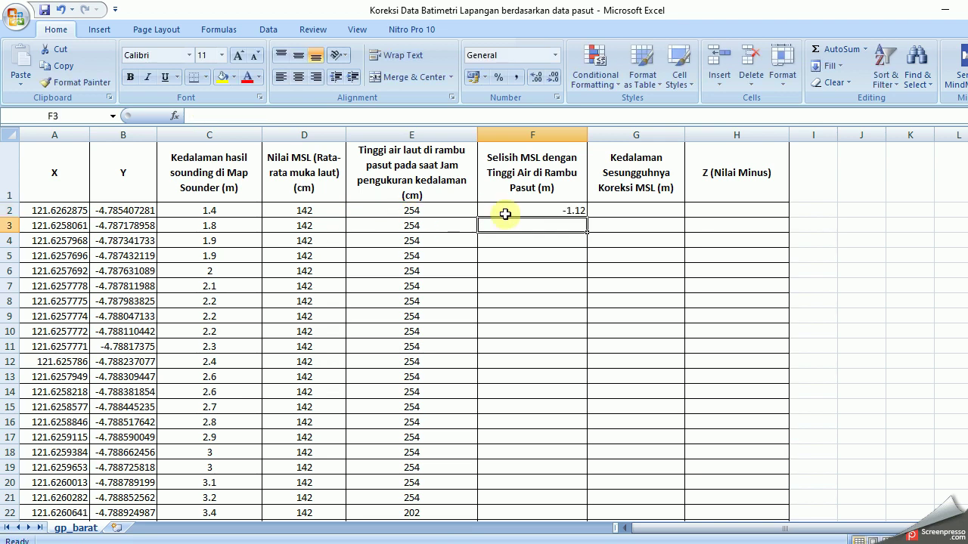
left_click(529, 212)
double_click(587, 218)
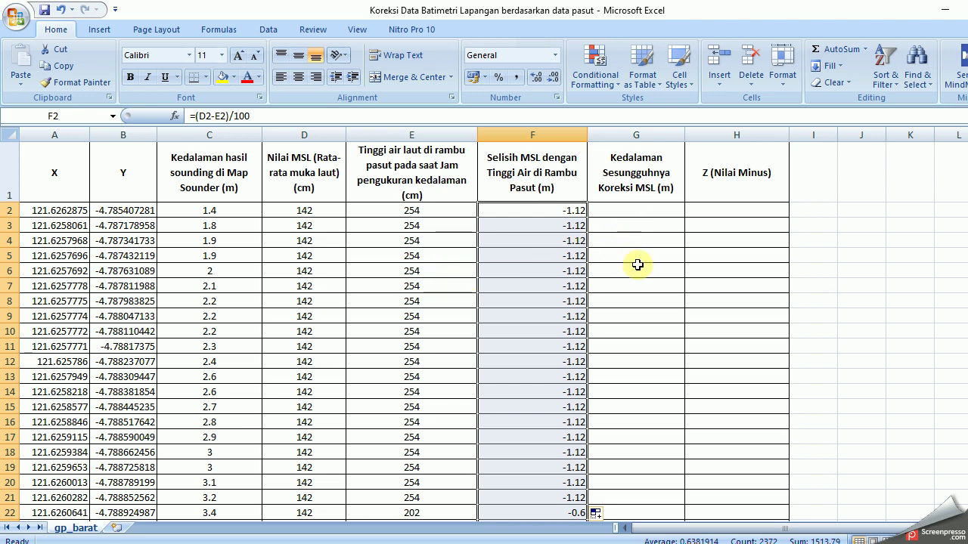
- Enter the corrected depth formula =C2+F2 in G2 and fill it down the whole data range of column G
left_click(648, 212)
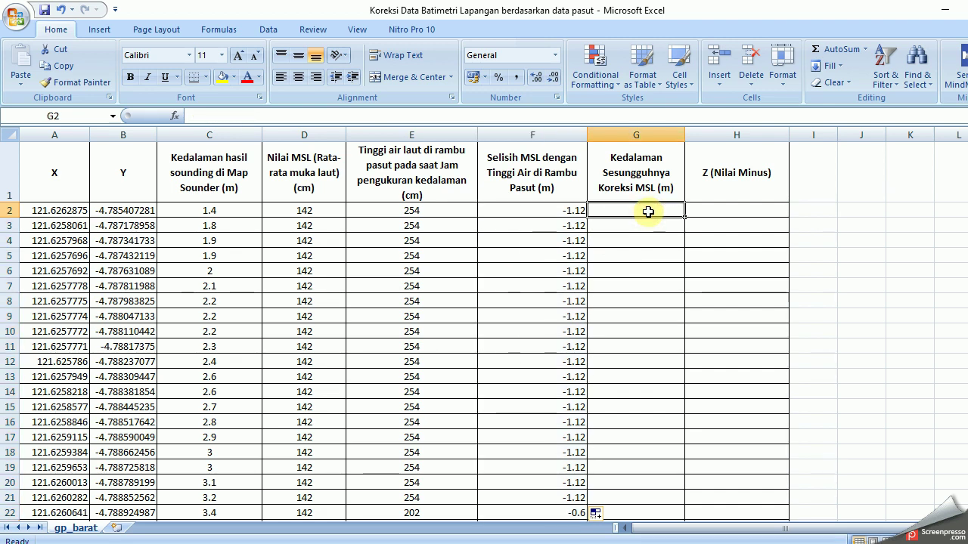
type("=")
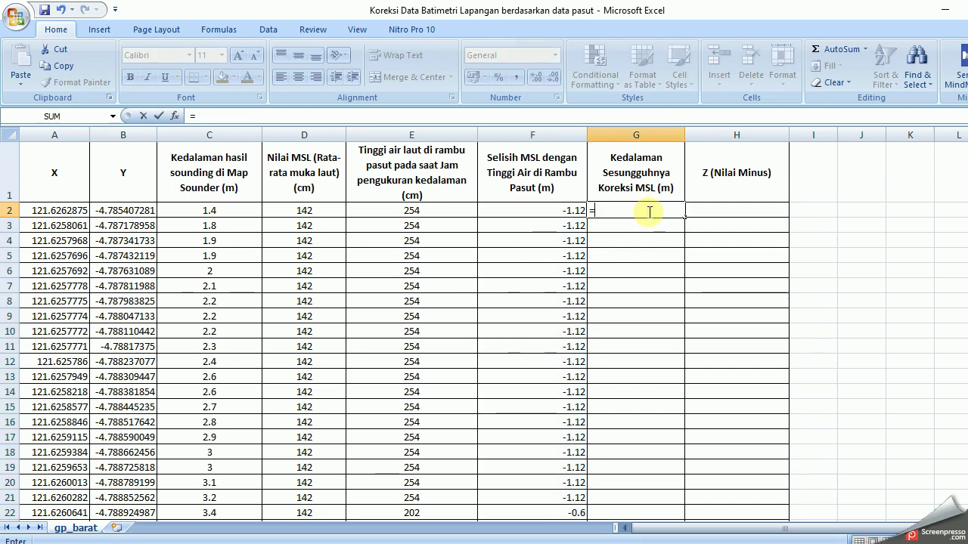
left_click(218, 212)
type("+")
left_click(530, 213)
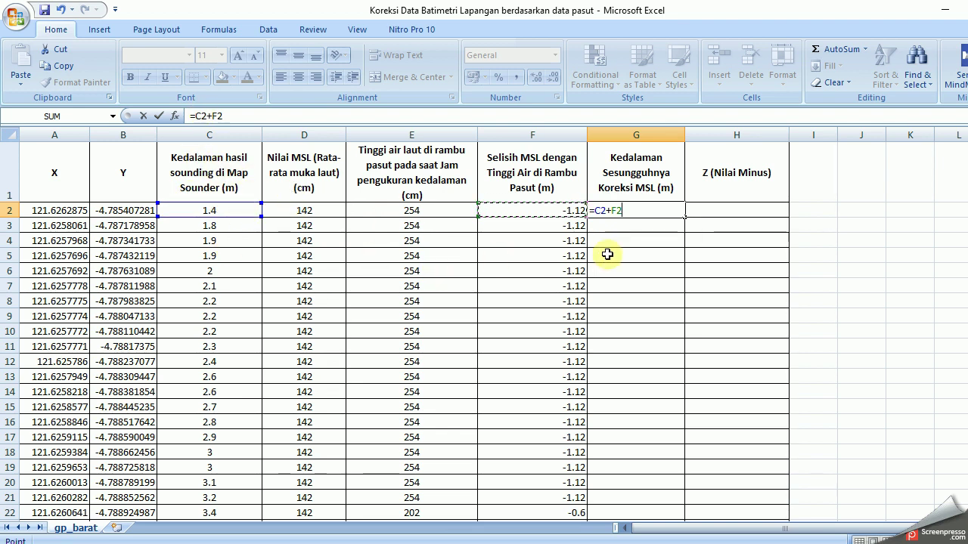
key("Return")
left_click(667, 211)
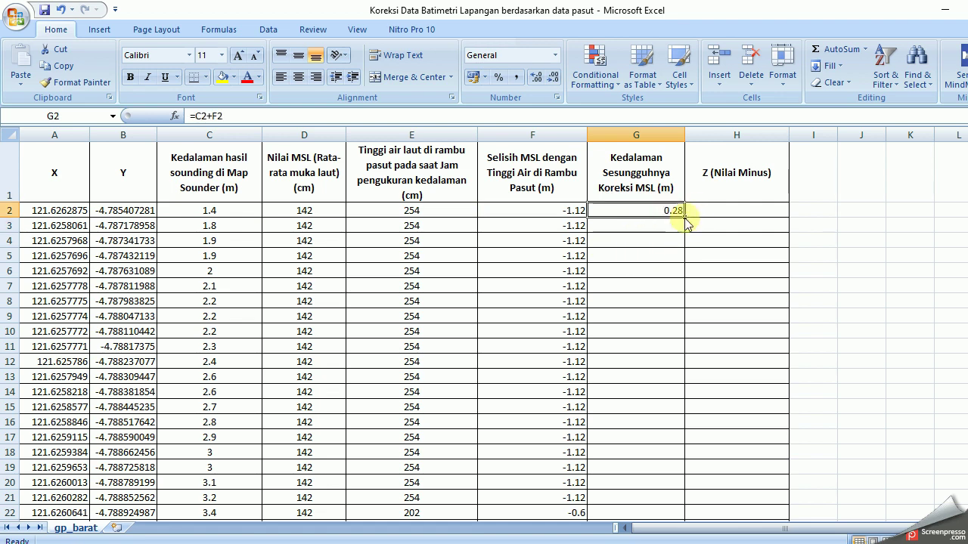
double_click(684, 218)
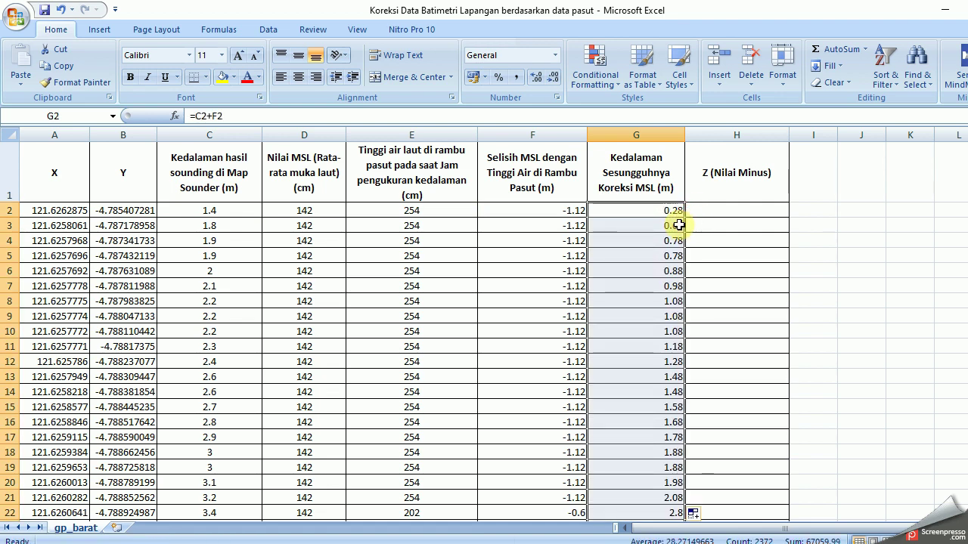
- Compare the tide-staff levels, MSL differences, sounder depths and corrected depths around rows 79 to 103
scroll(679, 226, "down", 20)
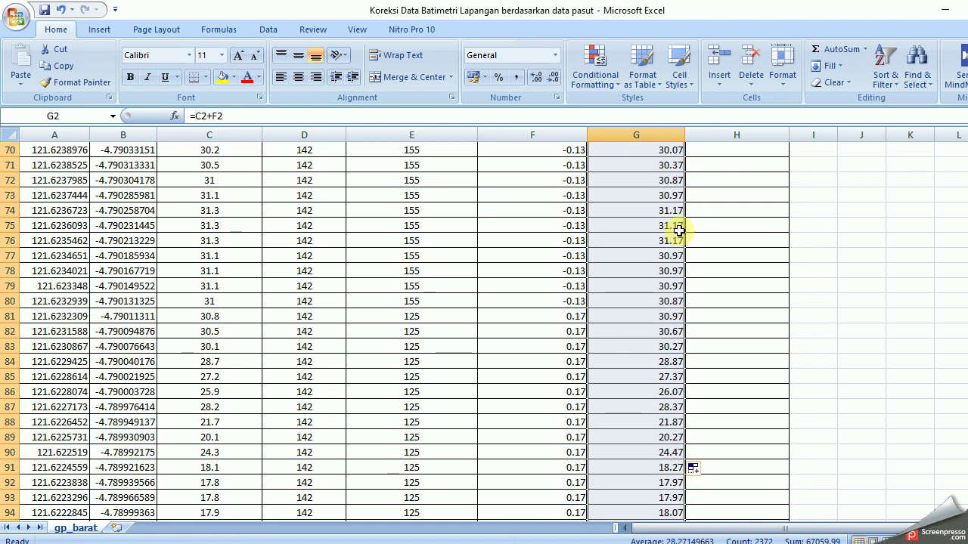
scroll(679, 231, "down", 13)
scroll(679, 234, "up", 5)
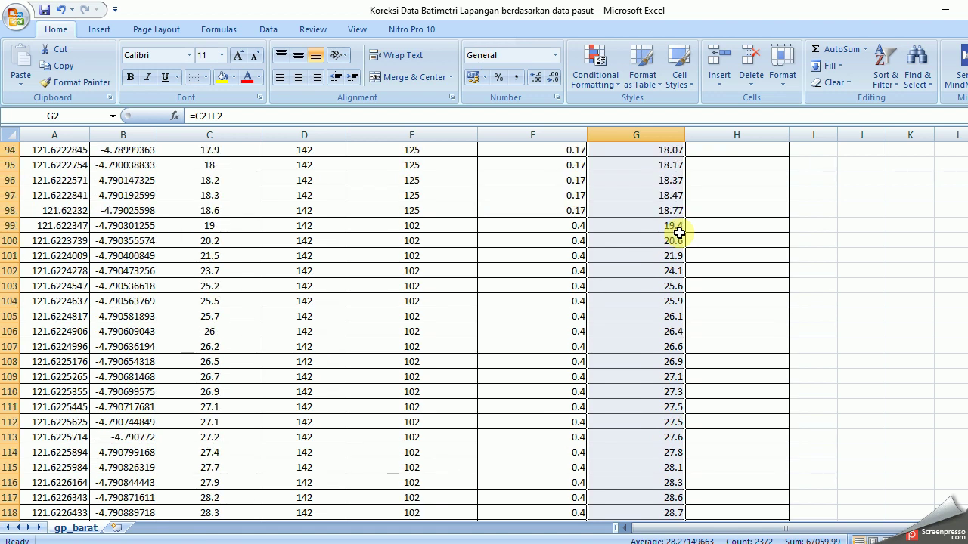
left_click_drag(569, 224, 568, 268)
scroll(568, 240, "up", 5)
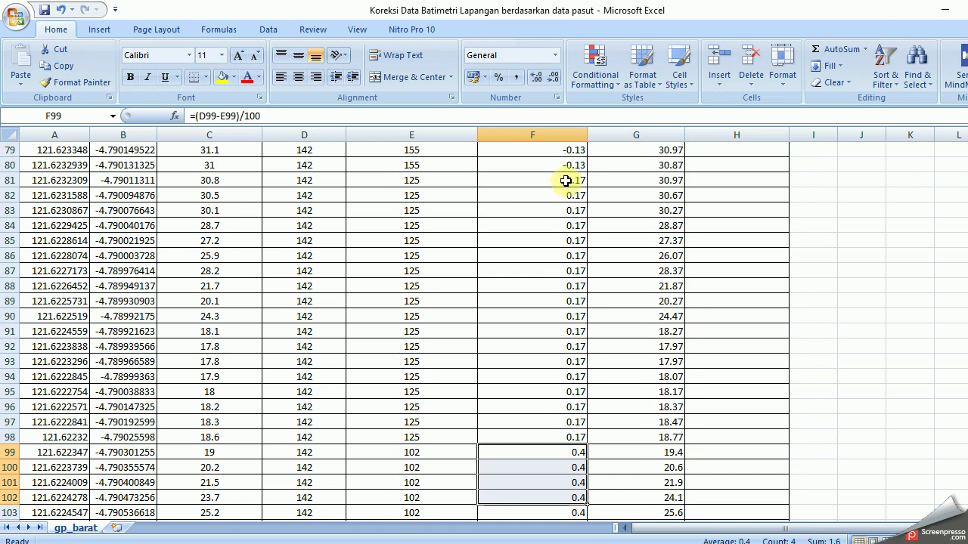
left_click_drag(567, 180, 560, 451)
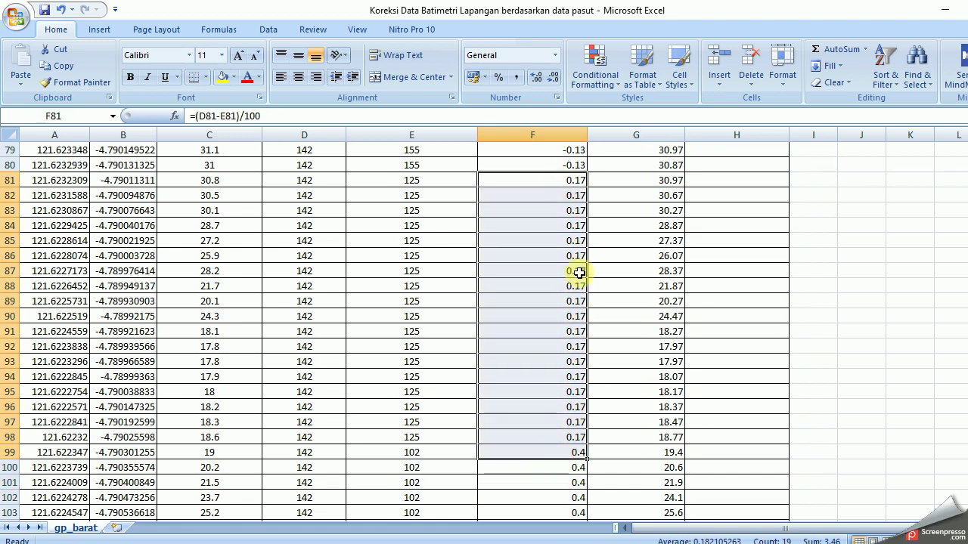
left_click_drag(412, 165, 410, 378)
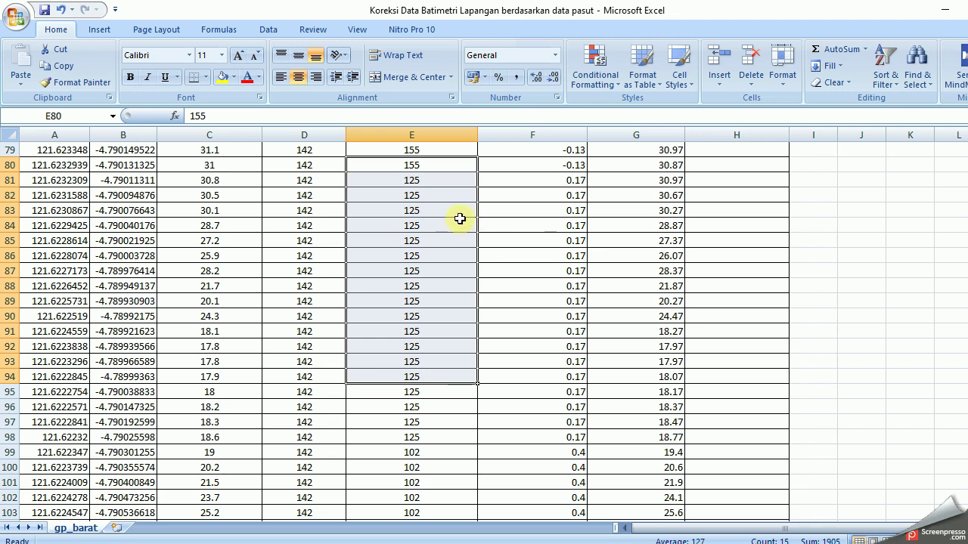
left_click_drag(436, 180, 427, 358)
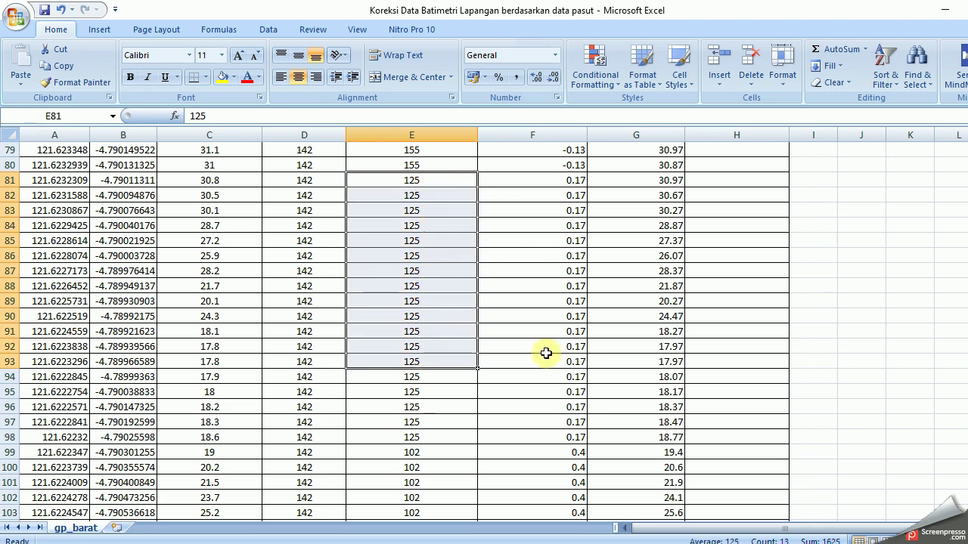
left_click(567, 180)
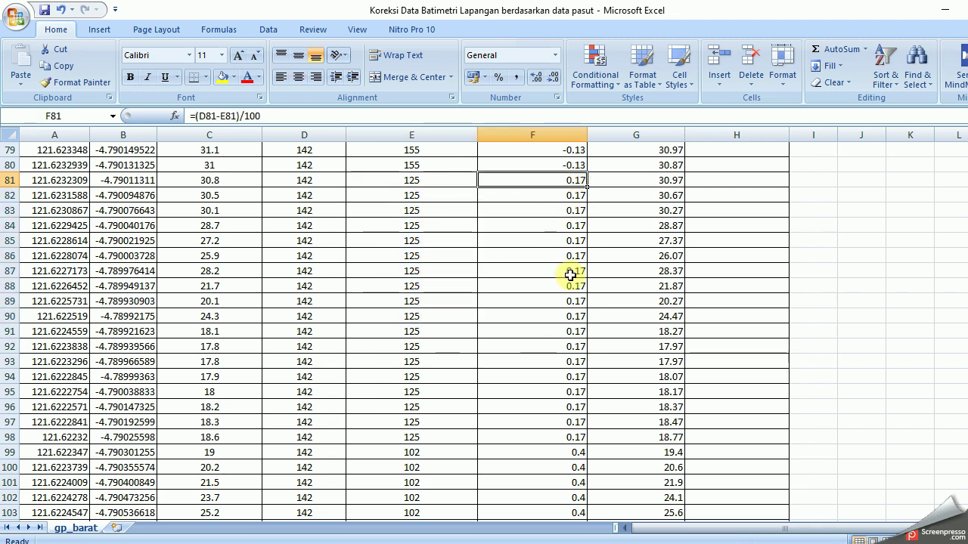
left_click(214, 179)
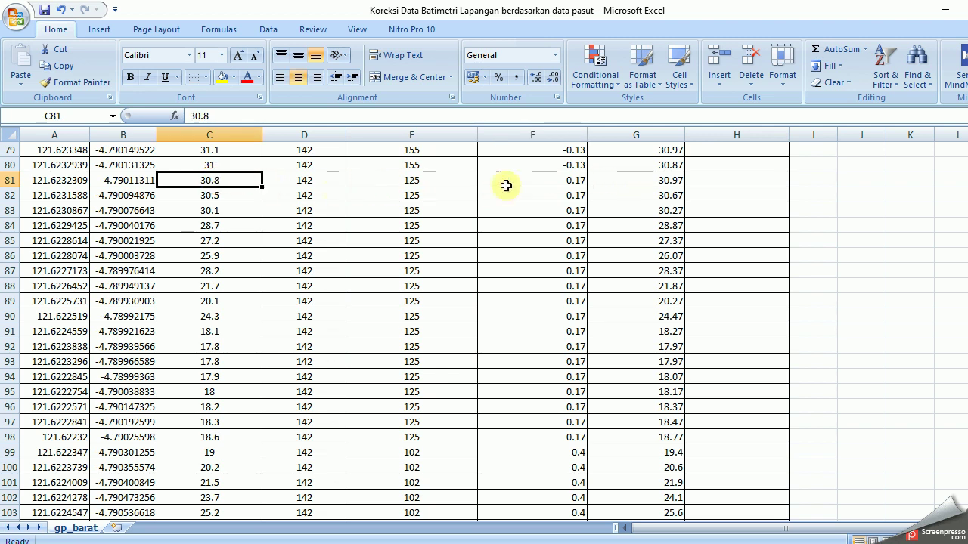
scroll(647, 273, "up", 20)
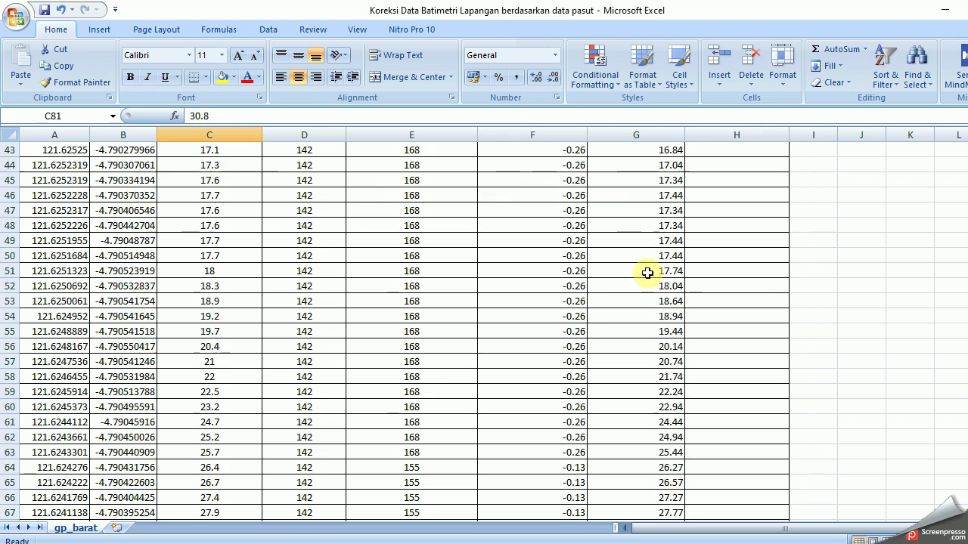
- Centre the contents of the corrected depth column G horizontally
left_click(643, 134)
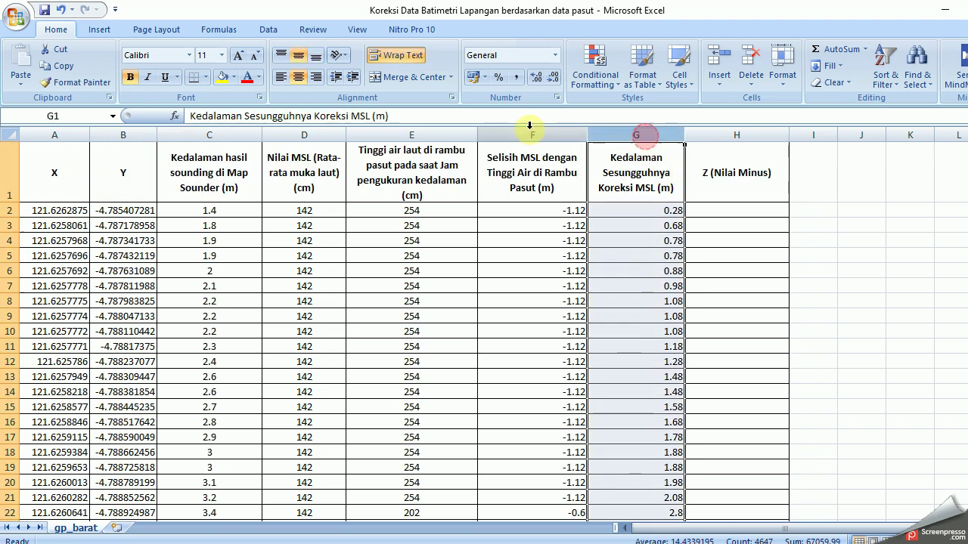
left_click(298, 57)
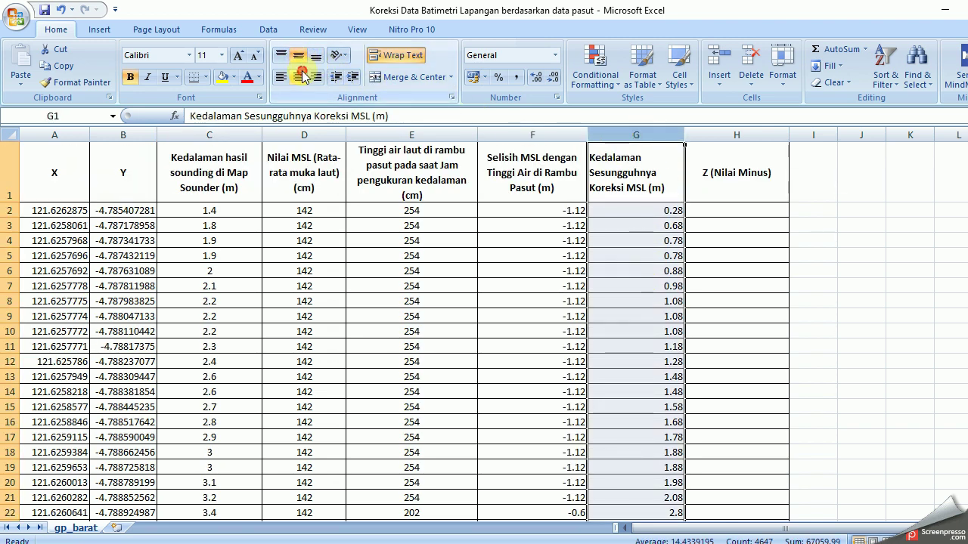
left_click(299, 76)
left_click(635, 203)
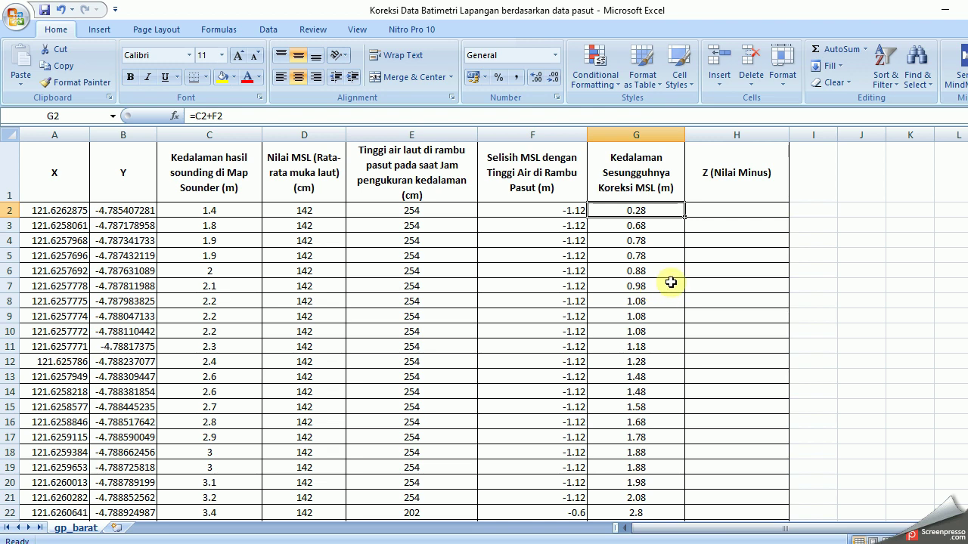
- Enter the negative depth formula =G2*-1 in H2 and fill it down the whole data range of column H
left_click(647, 133)
left_click(639, 211)
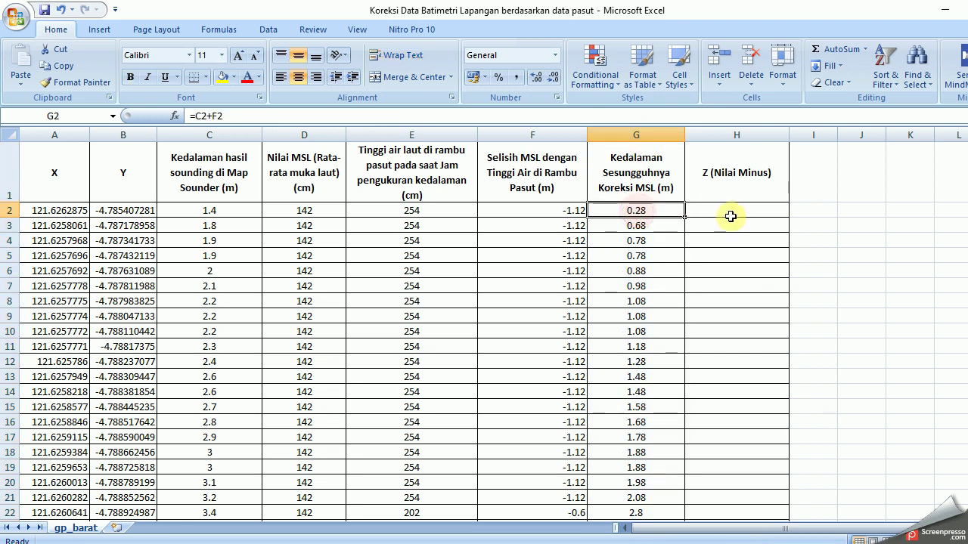
left_click(734, 213)
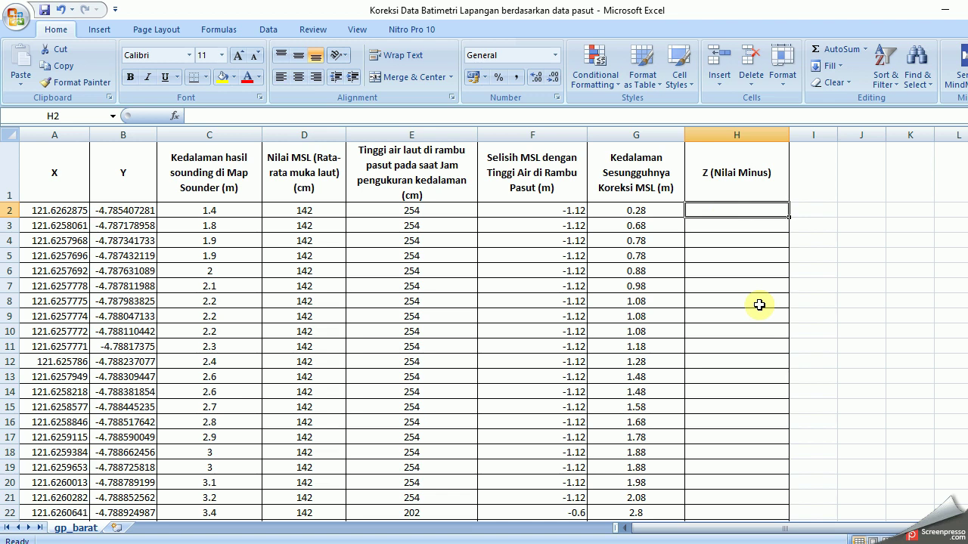
type("=")
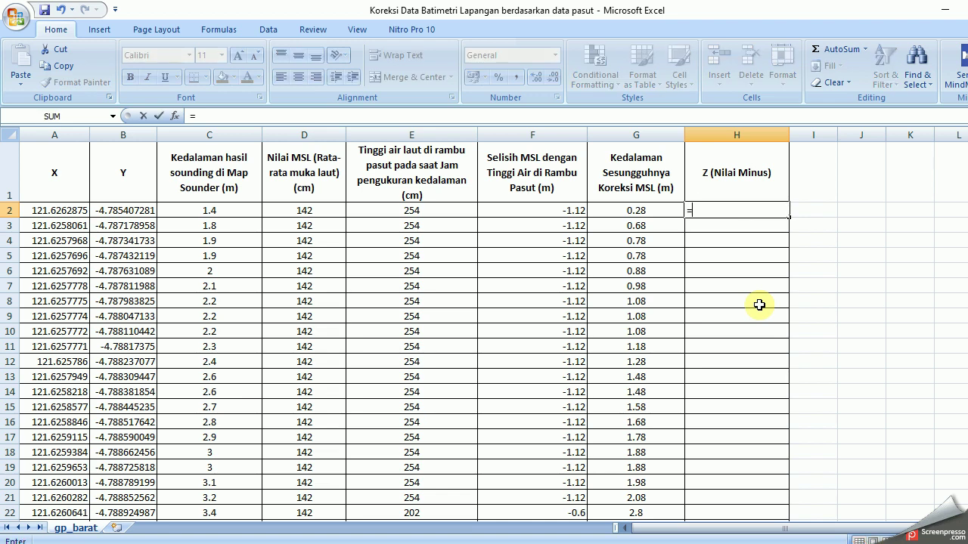
left_click(649, 211)
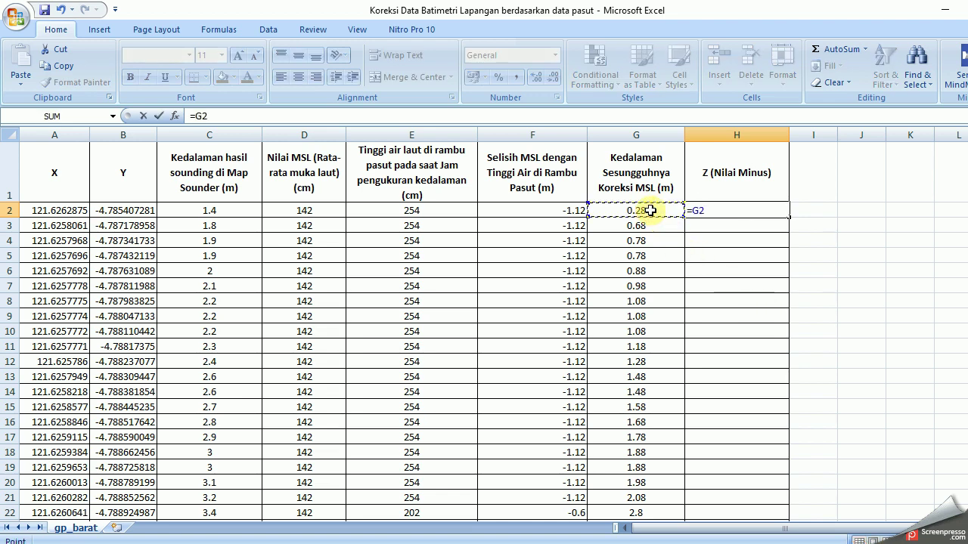
type("*-1")
key("Return")
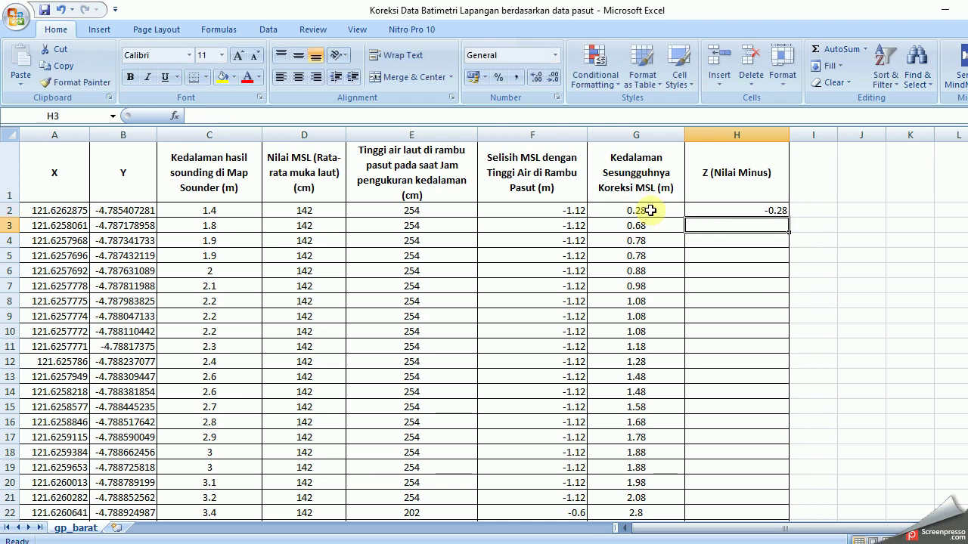
left_click(718, 210)
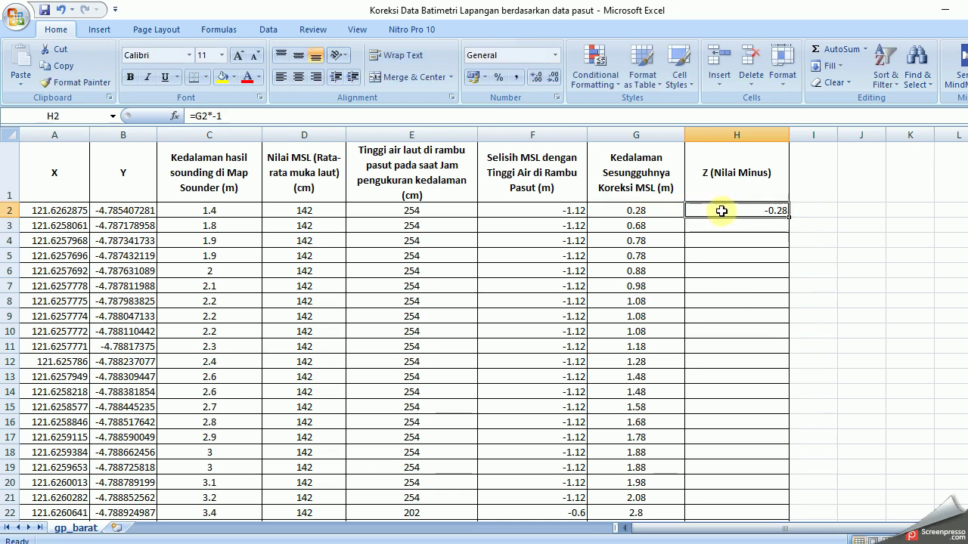
double_click(788, 221)
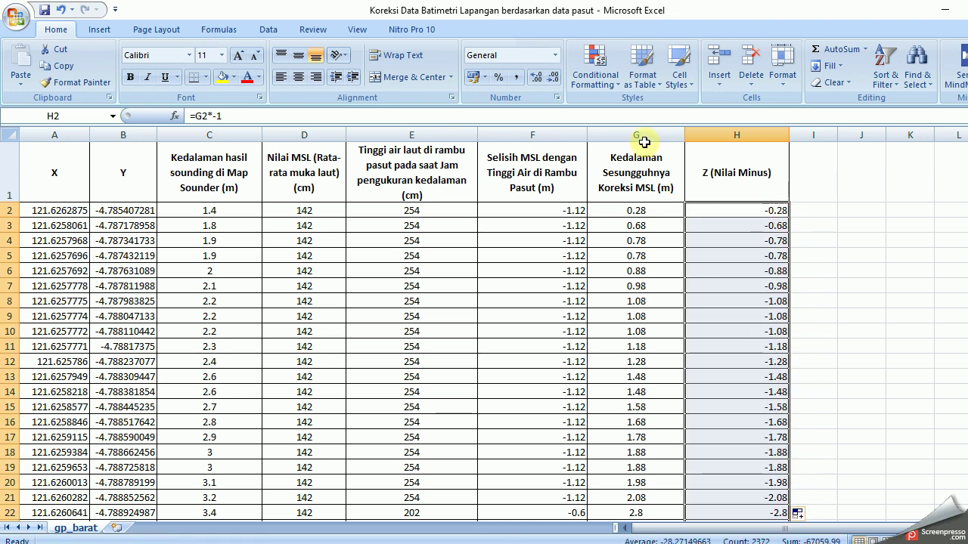
- Centre the filled Z values in column H horizontally and check the column against the corrected depths
left_click(298, 76)
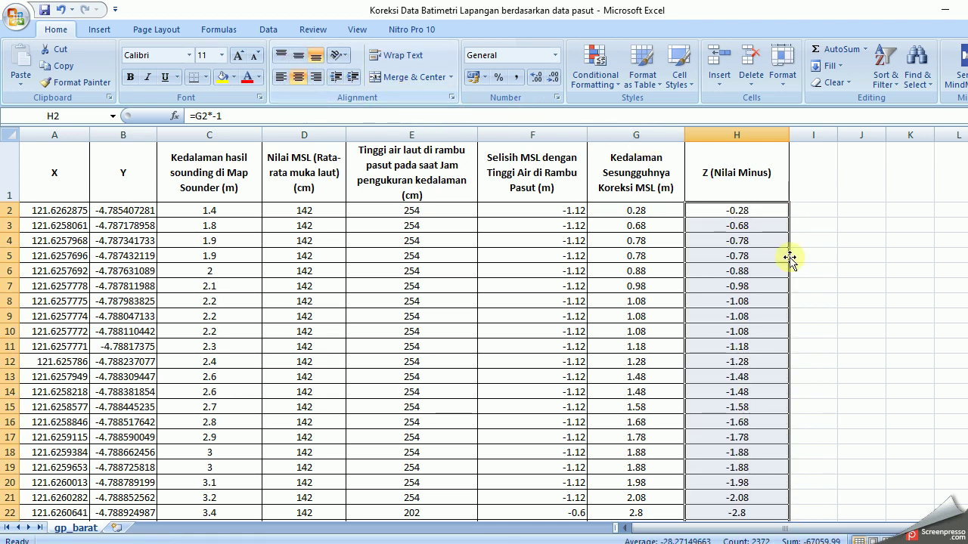
left_click(813, 270)
left_click(735, 135)
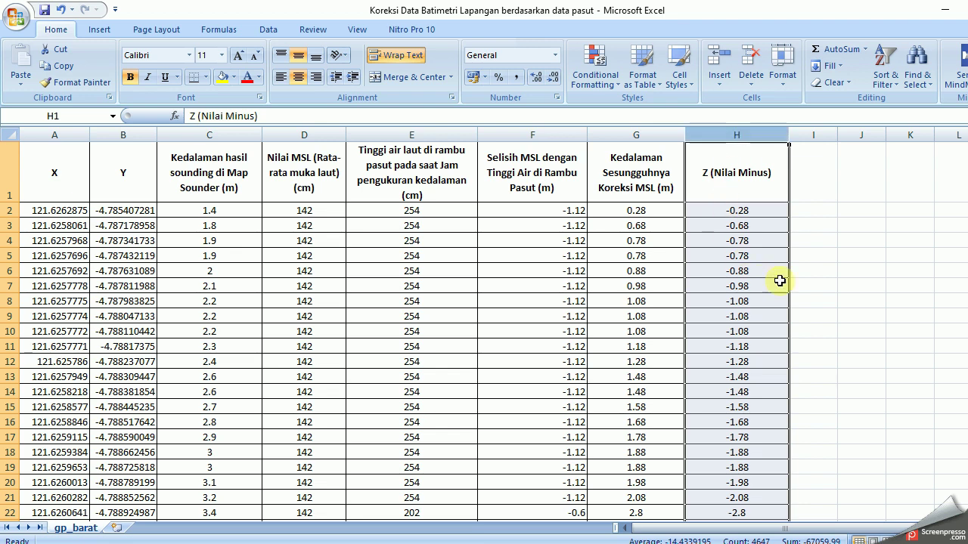
left_click(821, 285)
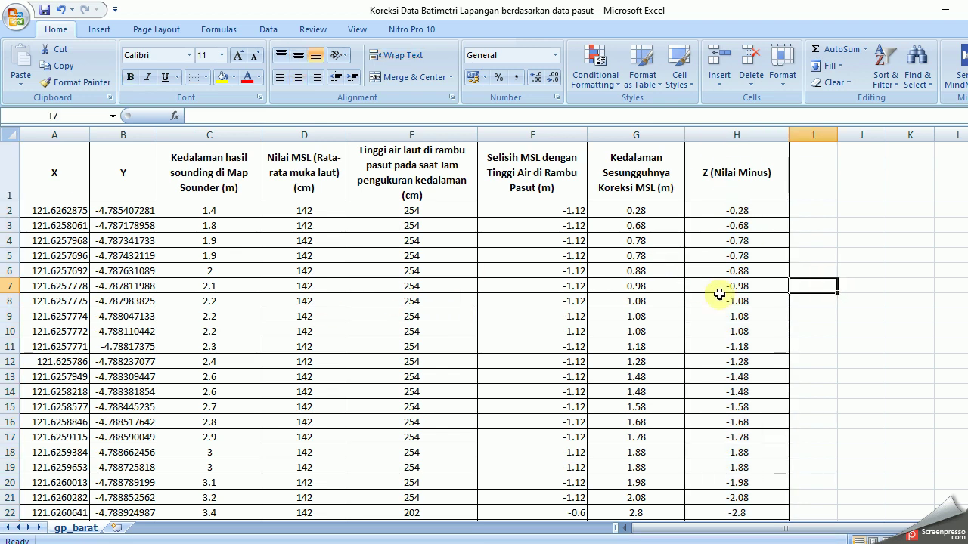
scroll(668, 299, "down", 4)
scroll(696, 347, "up", 3)
left_click(894, 543)
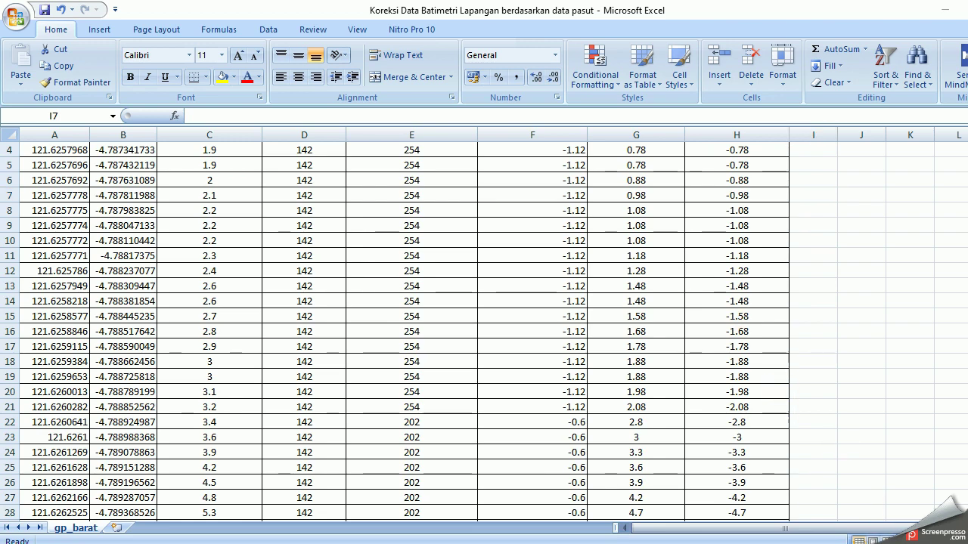
right_click(899, 537)
left_click(853, 483)
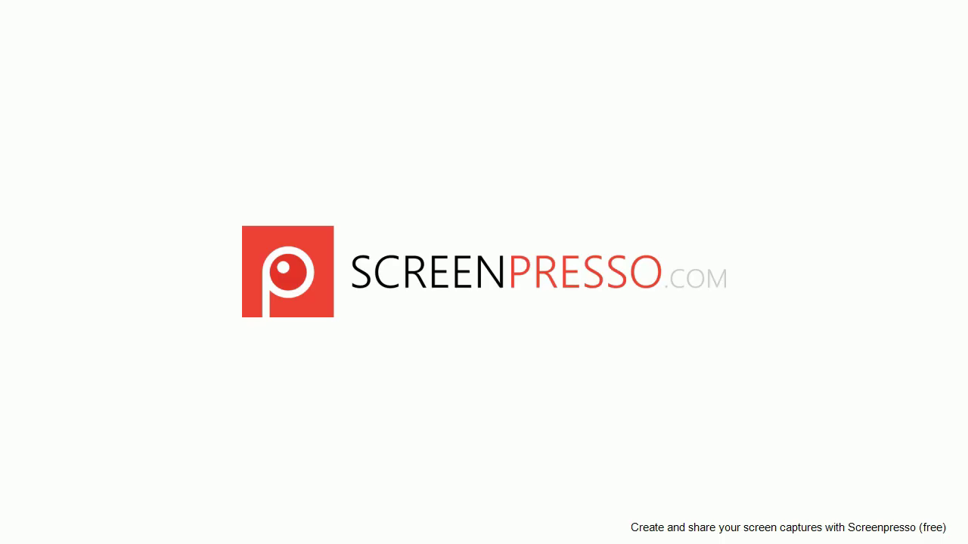